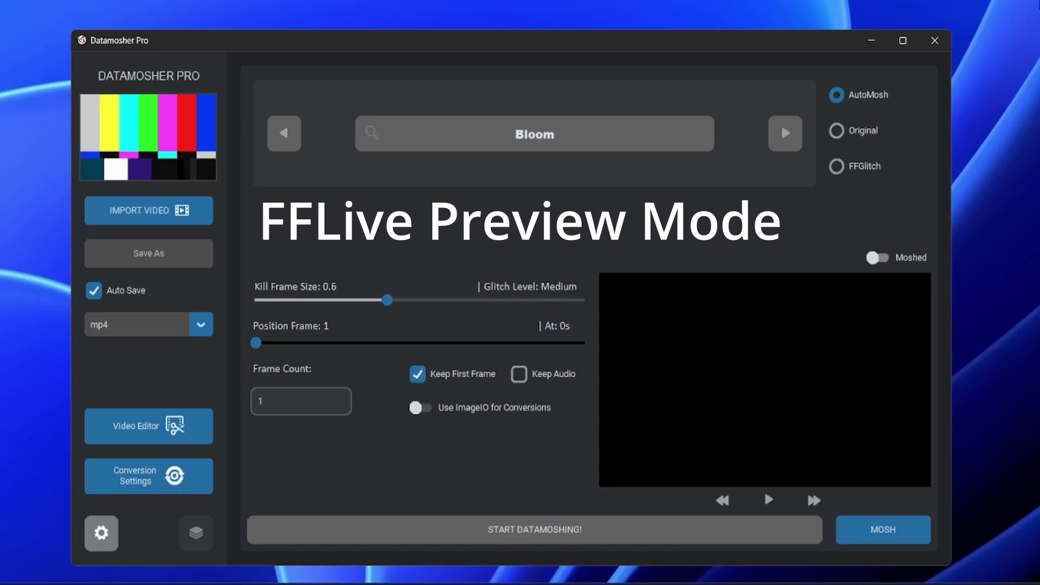
Step: Switch to FFGlitch mode, load the Glitch Assist Pack's Buffer script, and open Live Mode
{"action": "left_click", "coordinate": [855, 169]}
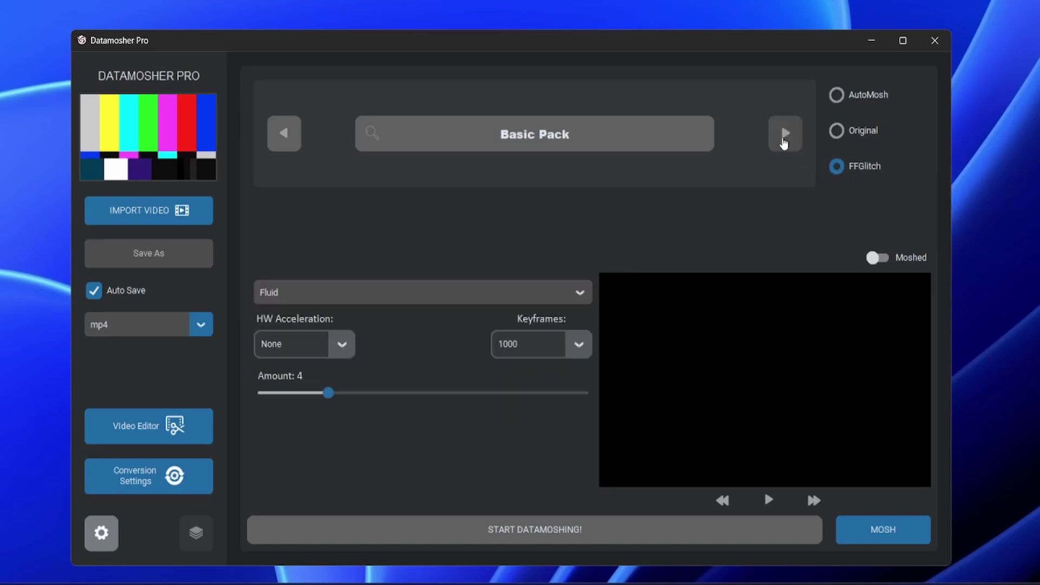
{"action": "left_click", "coordinate": [785, 133]}
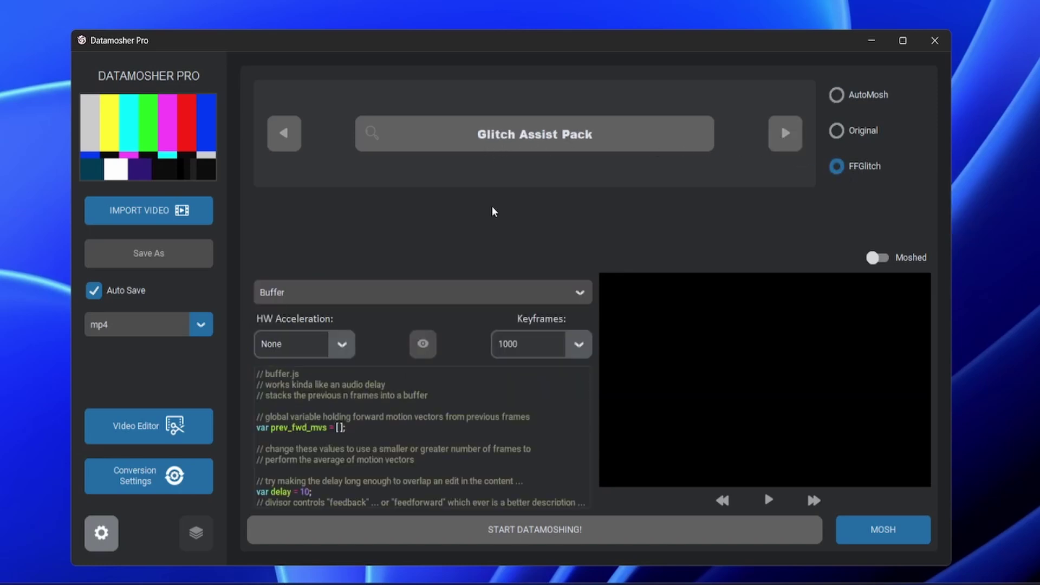
{"action": "left_click", "coordinate": [423, 344]}
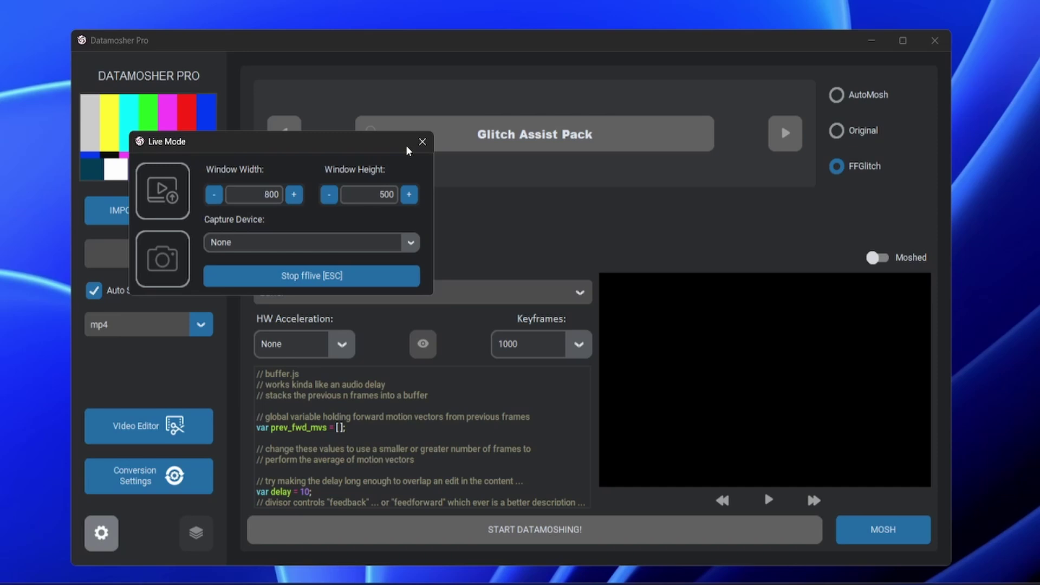
Step: Import 8375621-hd_1366_720_25fps.mp4 as the source video so it plays in the preview
{"action": "left_click", "coordinate": [429, 141]}
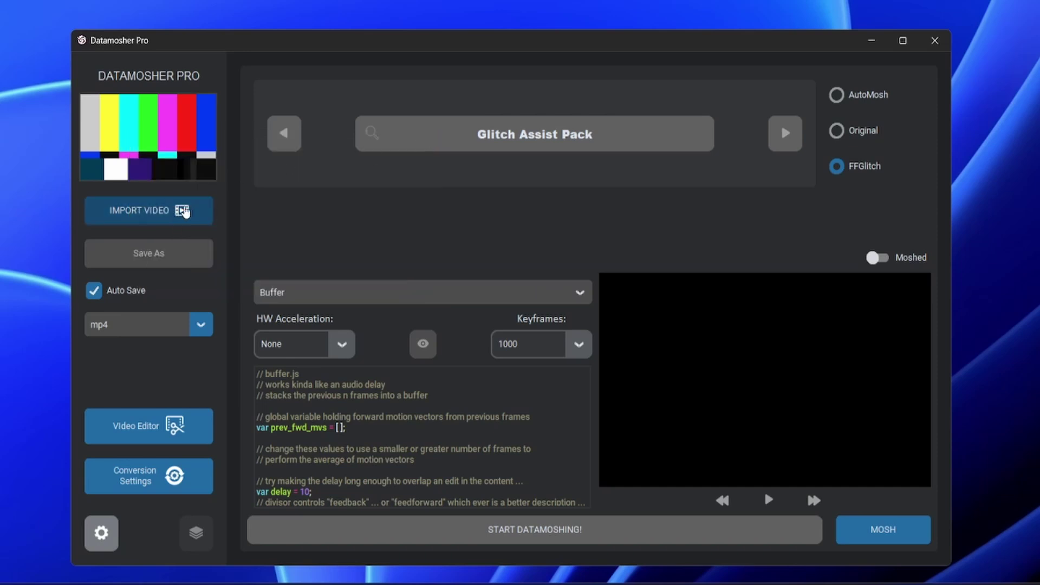
{"action": "left_click", "coordinate": [195, 211]}
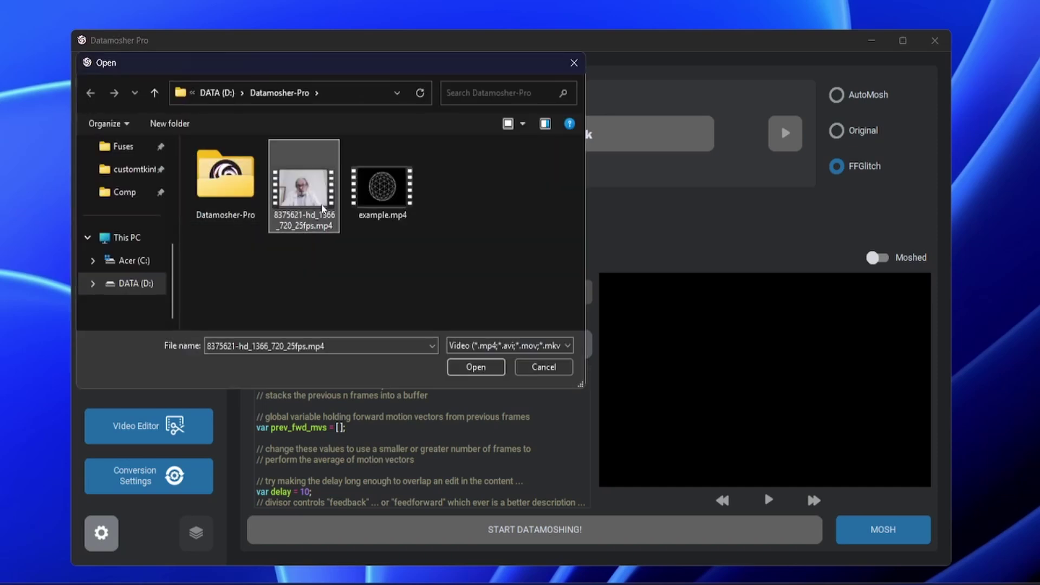
{"action": "left_click", "coordinate": [459, 365]}
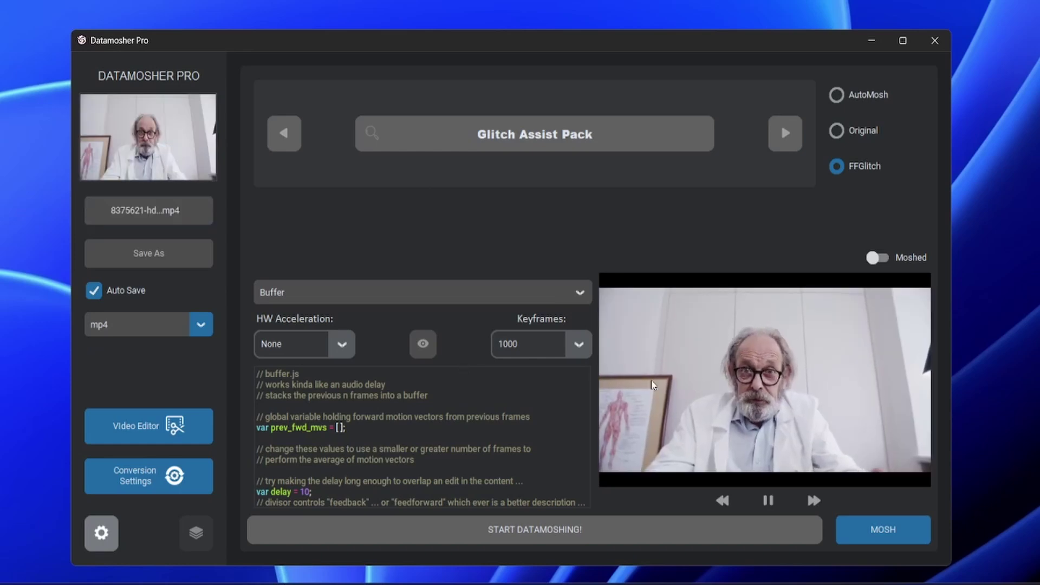
Step: Reopen Live Mode, run the Buffer-glitched live preview of the video, then close it
{"action": "left_click", "coordinate": [428, 353]}
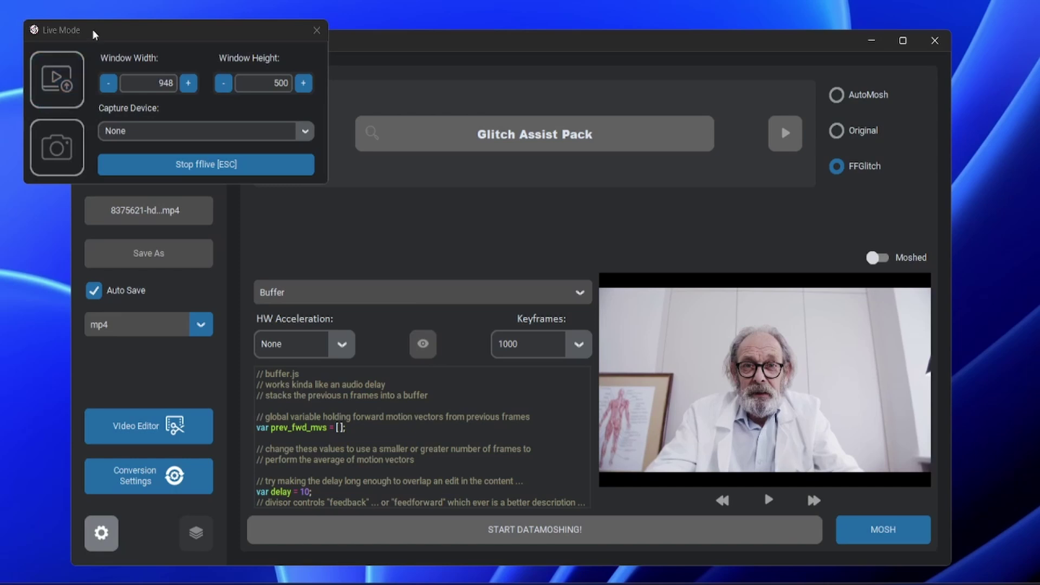
{"action": "left_click", "coordinate": [50, 90]}
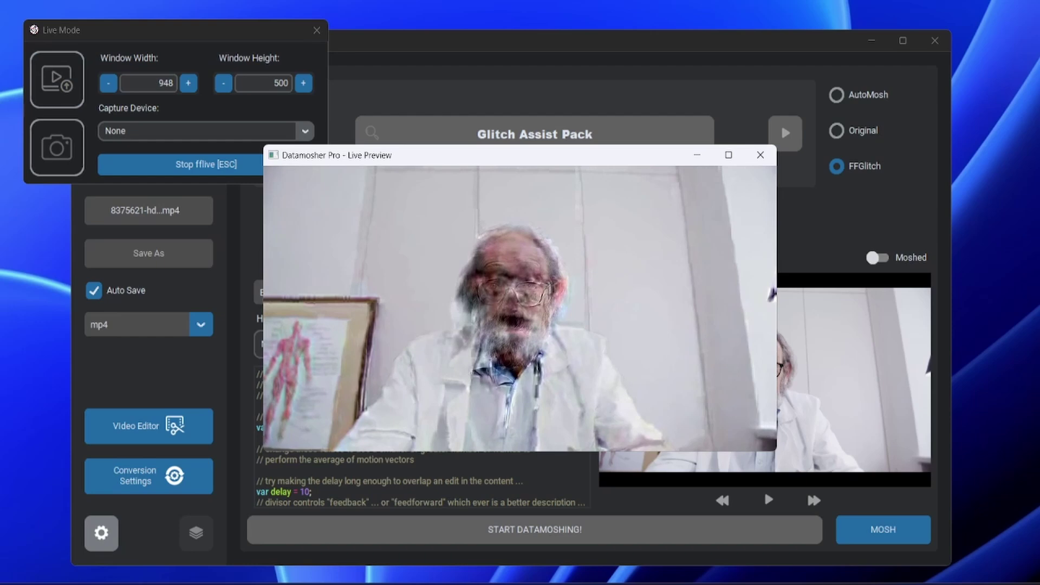
{"action": "left_click", "coordinate": [760, 156]}
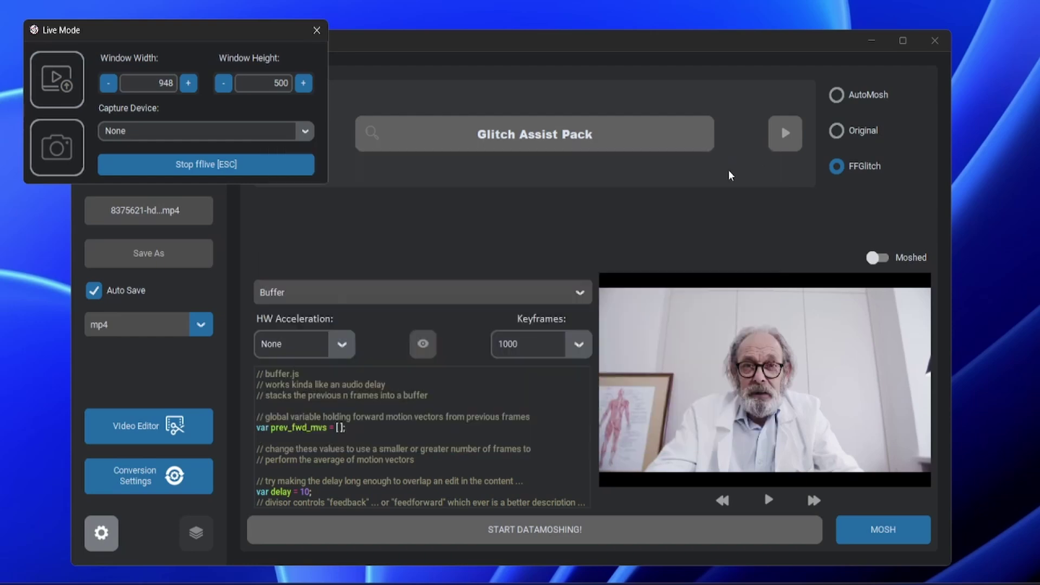
Step: Choose the WaveDistortion effect, run its live preview, then close it
{"action": "left_click", "coordinate": [410, 302]}
{"action": "left_click_drag", "start_coordinate": [587, 330], "coordinate": [588, 436]}
{"action": "left_click_drag", "start_coordinate": [594, 489], "coordinate": [590, 479]}
{"action": "left_click", "coordinate": [457, 465]}
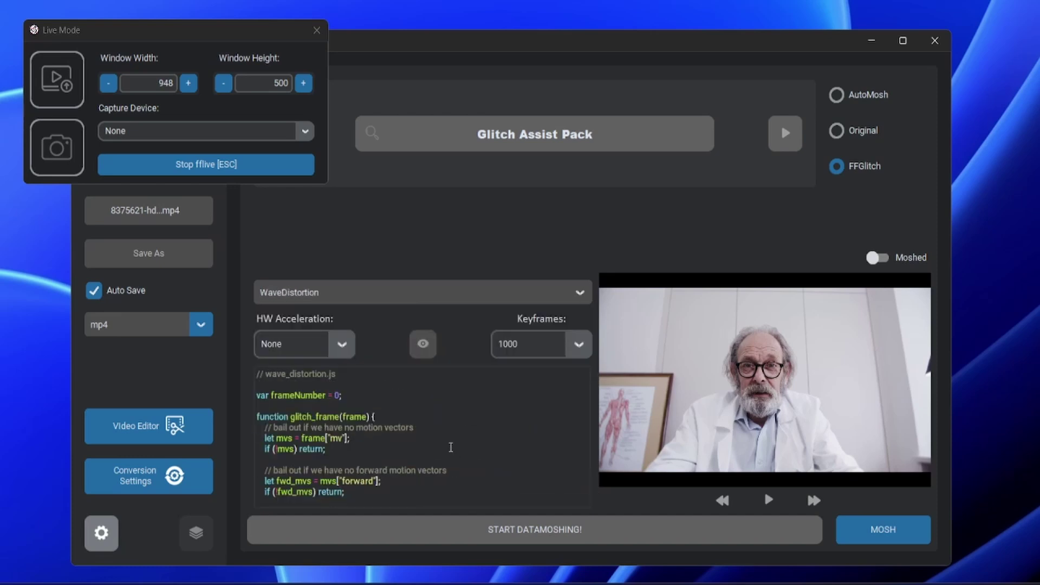
{"action": "left_click", "coordinate": [60, 98]}
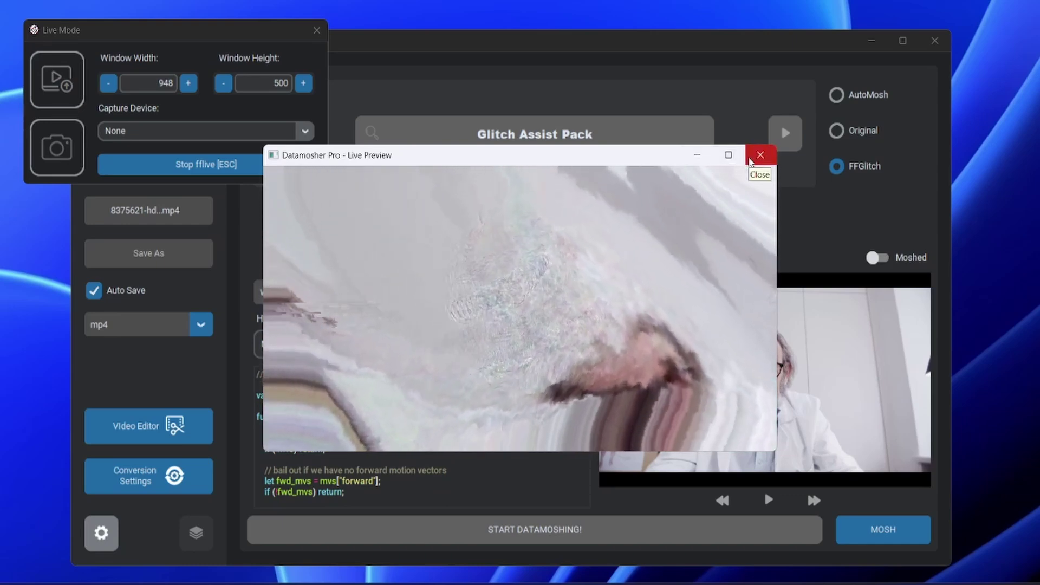
{"action": "left_click", "coordinate": [751, 159]}
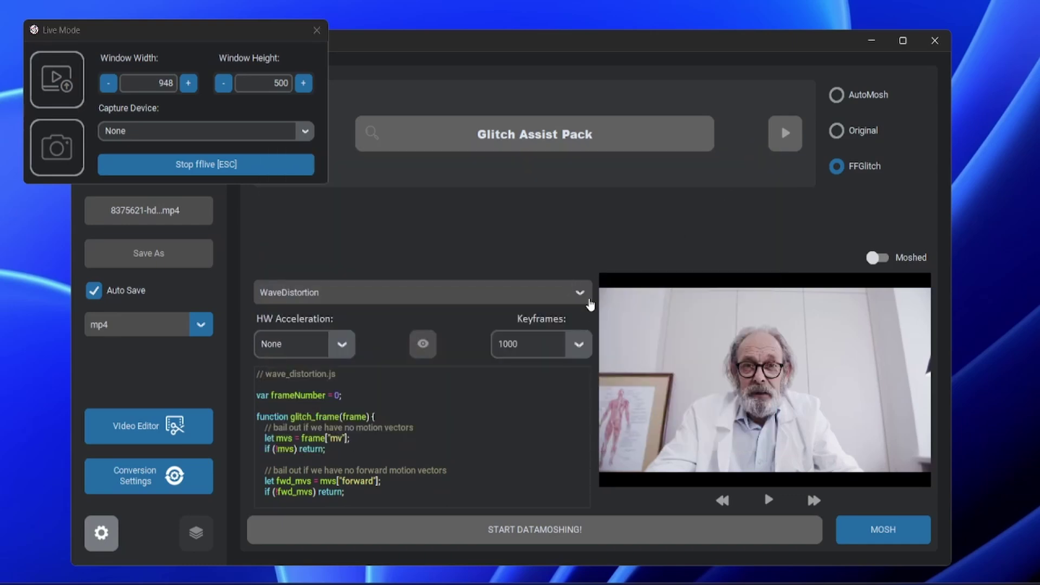
Step: Choose the StopSmash effect, run its live preview, then close it
{"action": "left_click", "coordinate": [579, 293]}
{"action": "scroll", "coordinate": [434, 416], "scroll_direction": "down", "scroll_amount": 10}
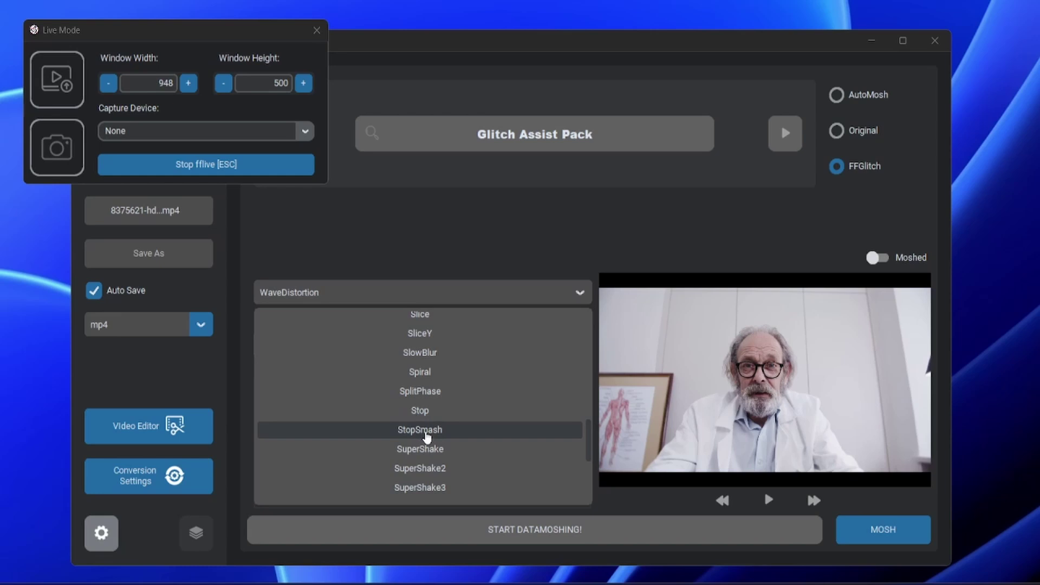
{"action": "left_click", "coordinate": [425, 431]}
{"action": "left_click", "coordinate": [51, 85]}
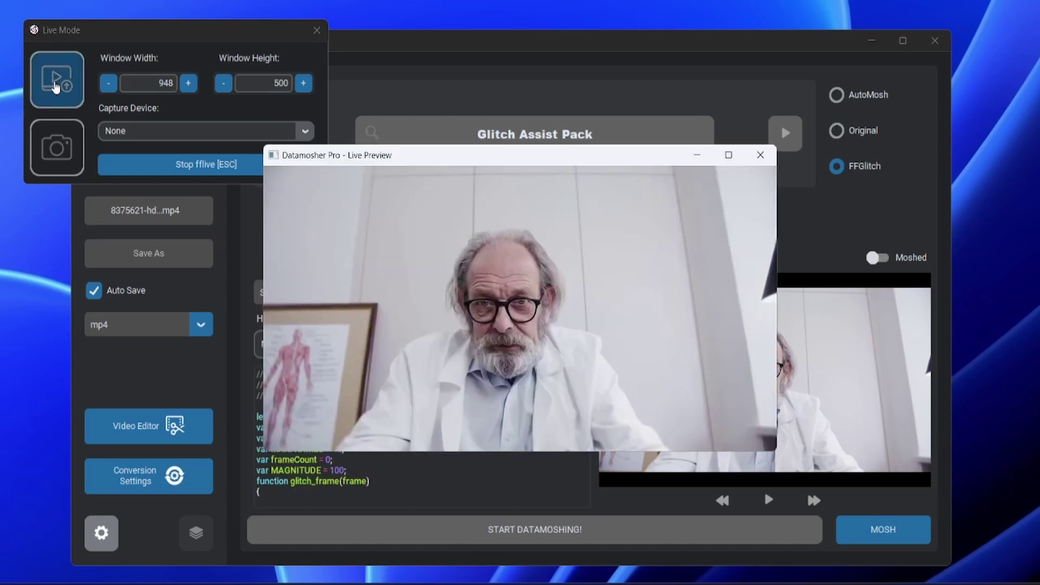
{"action": "left_click", "coordinate": [769, 162]}
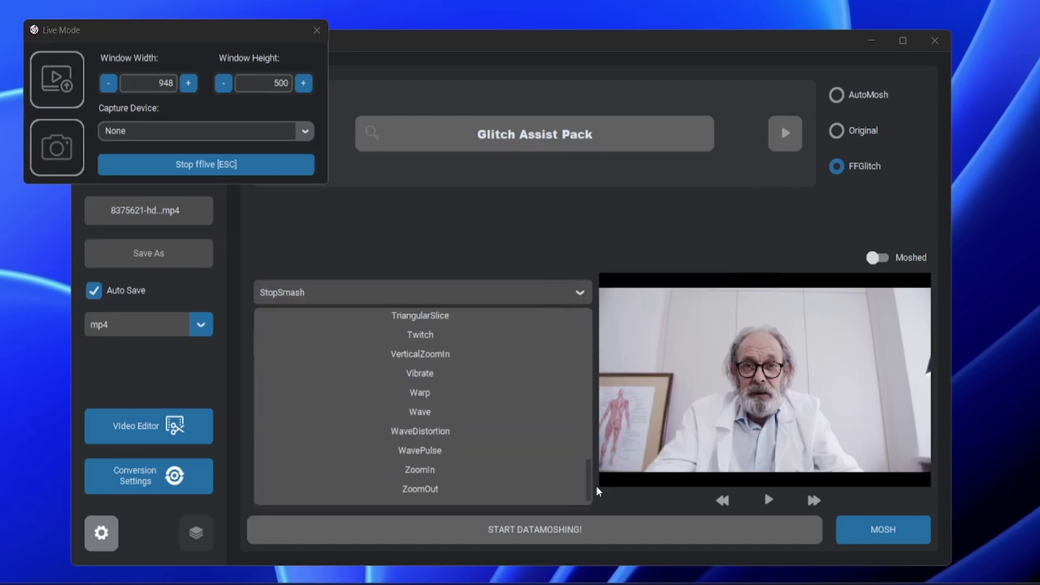
Step: Live-preview two further effects in turn, closing each preview
{"action": "left_click", "coordinate": [434, 393]}
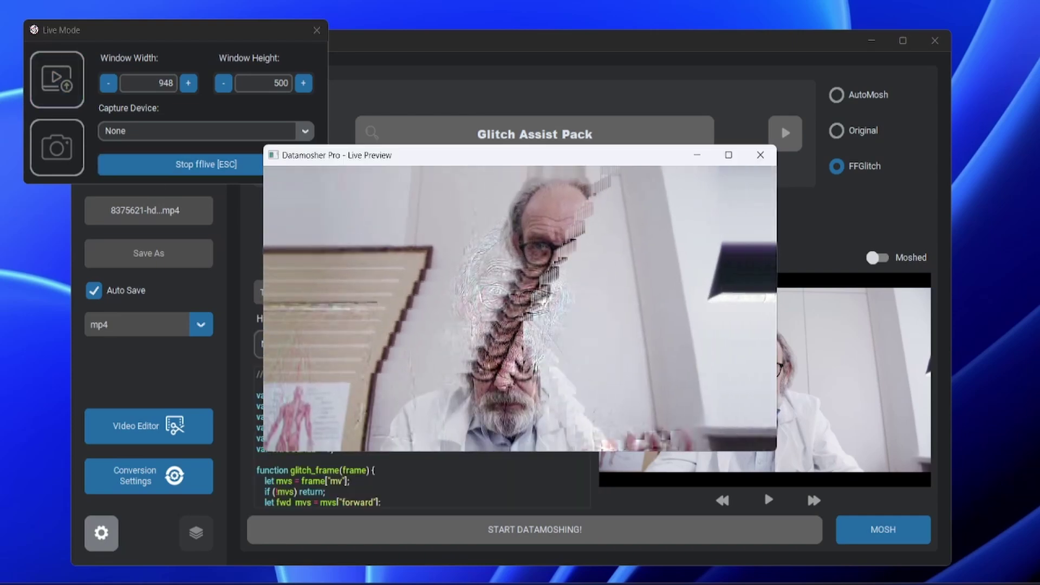
{"action": "left_click", "coordinate": [761, 155]}
{"action": "left_click", "coordinate": [423, 292]}
{"action": "left_click", "coordinate": [445, 421]}
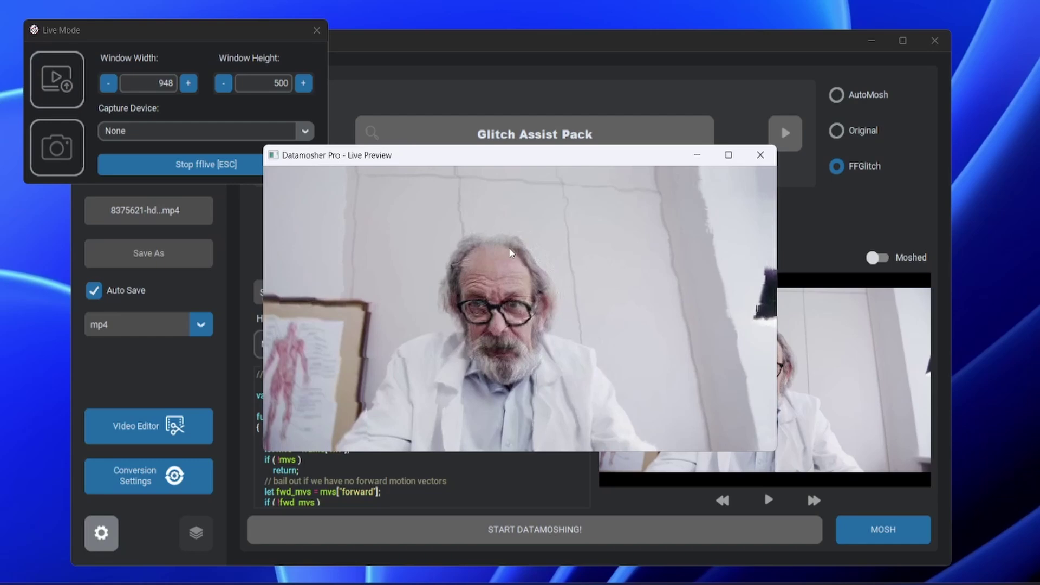
{"action": "left_click", "coordinate": [761, 155]}
Step: Live-preview the Rain and SuperShake3 effects, closing each preview
{"action": "left_click", "coordinate": [422, 293]}
{"action": "scroll", "coordinate": [558, 352], "scroll_direction": "down", "scroll_amount": 3}
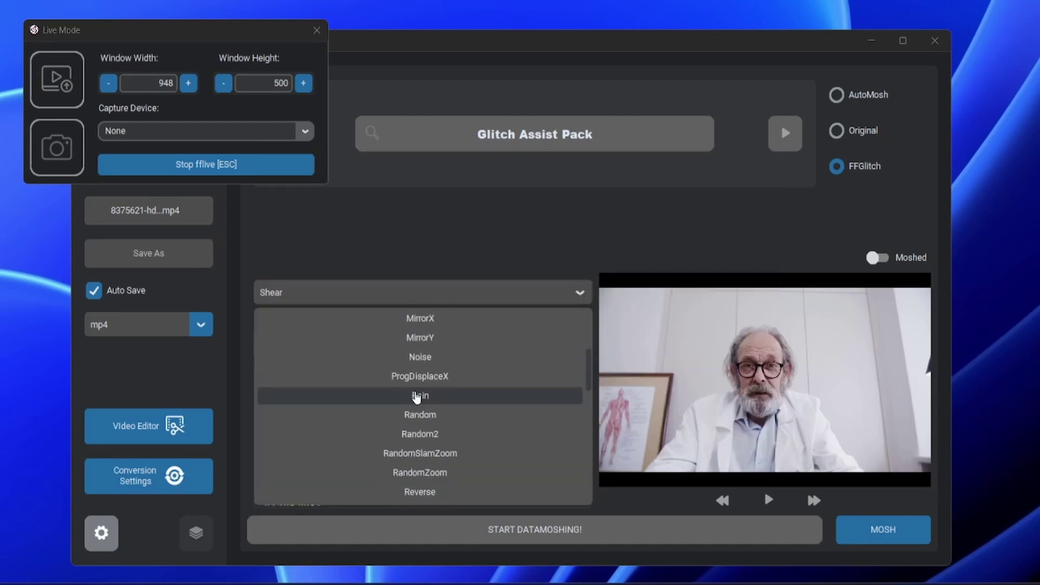
{"action": "left_click", "coordinate": [422, 395]}
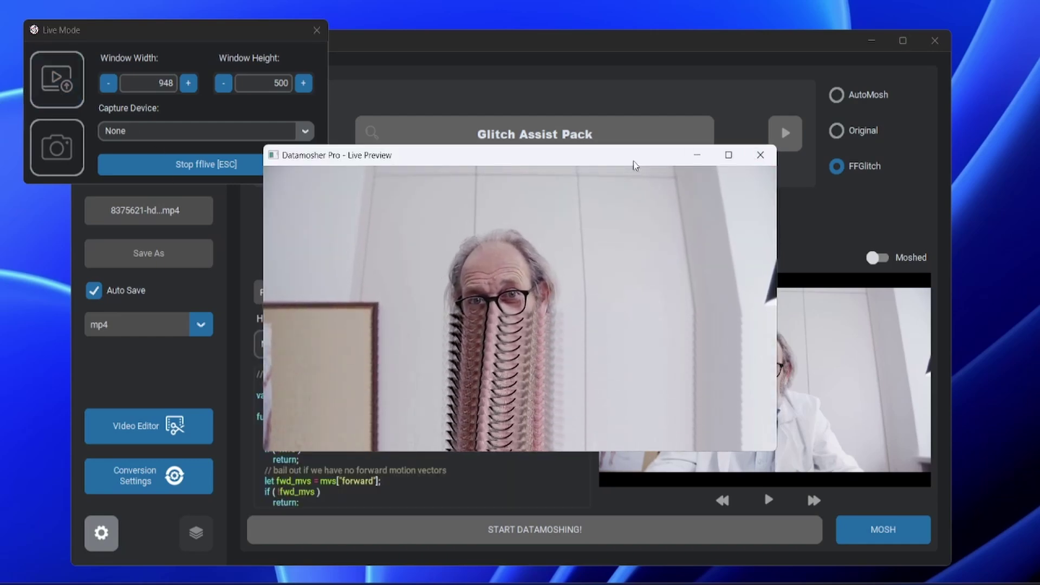
{"action": "left_click", "coordinate": [760, 155]}
{"action": "left_click", "coordinate": [580, 293]}
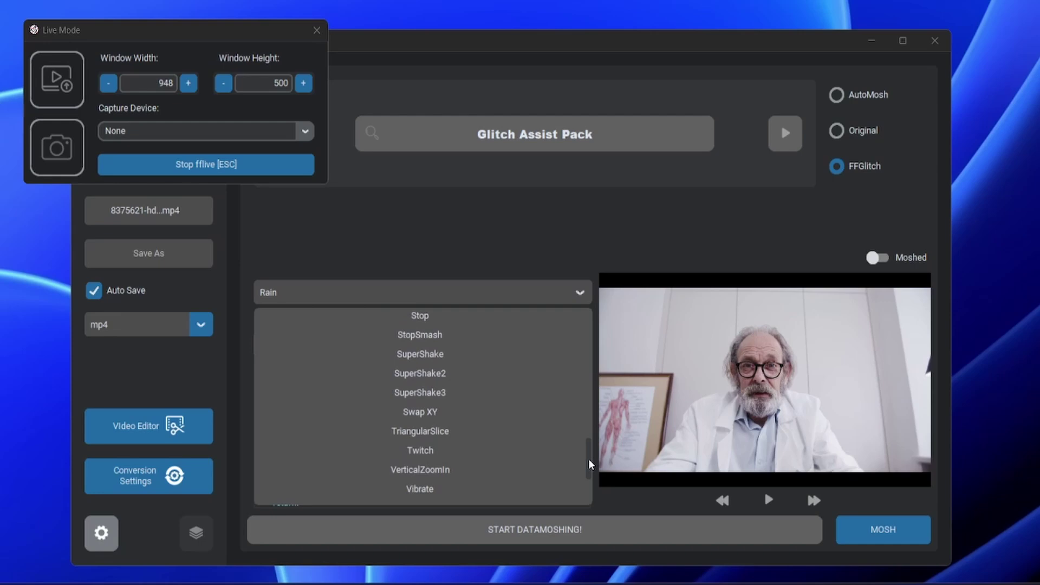
{"action": "left_click", "coordinate": [420, 392]}
{"action": "left_click", "coordinate": [56, 80]}
{"action": "left_click", "coordinate": [760, 155]}
Step: Live-preview one more effect and stop it with Escape
{"action": "left_click", "coordinate": [580, 292]}
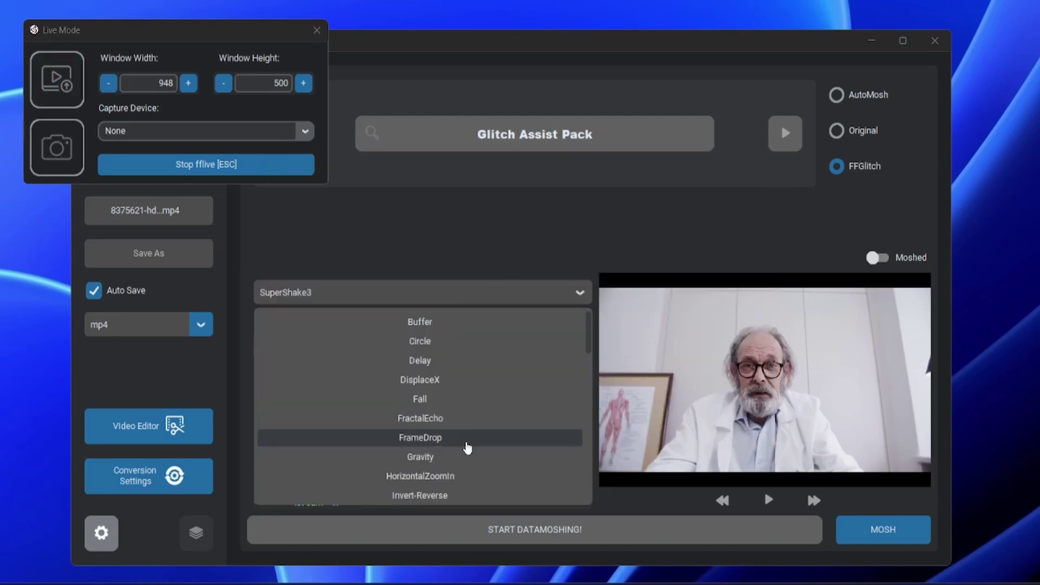
{"action": "scroll", "coordinate": [468, 448], "scroll_direction": "down", "scroll_amount": 5}
{"action": "left_click", "coordinate": [57, 80]}
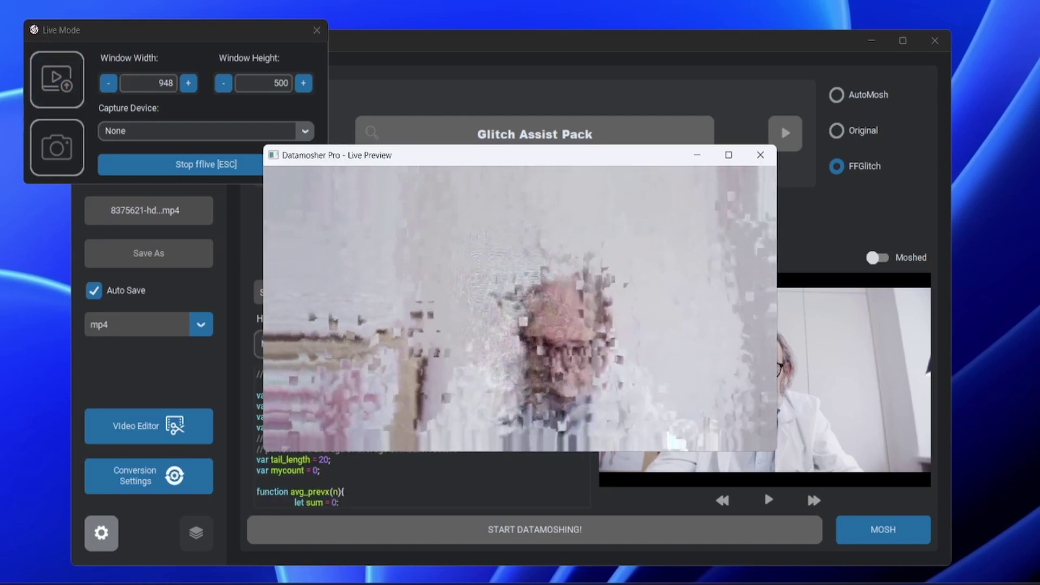
{"action": "key", "text": "Escape"}
Step: Choose the FrameDrop effect and leave its live preview running
{"action": "left_click", "coordinate": [391, 299]}
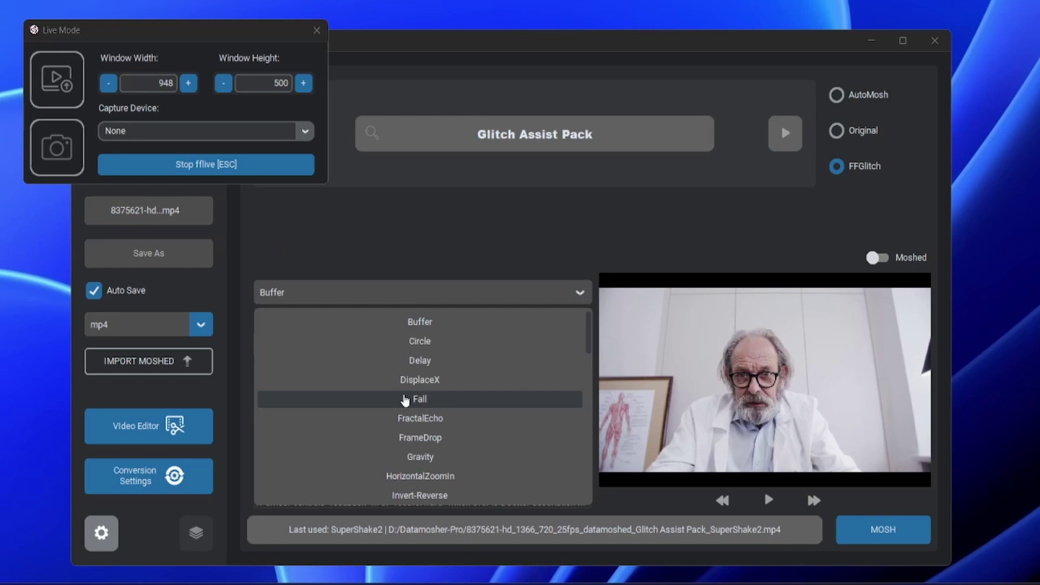
{"action": "scroll", "coordinate": [405, 400], "scroll_direction": "down", "scroll_amount": 1}
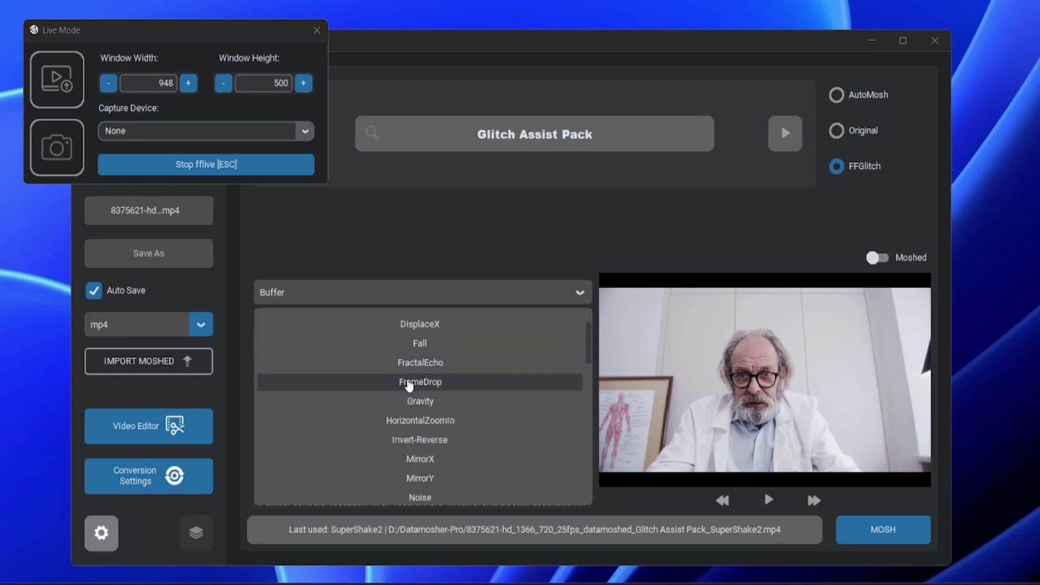
{"action": "left_click", "coordinate": [409, 380]}
{"action": "left_click", "coordinate": [76, 86]}
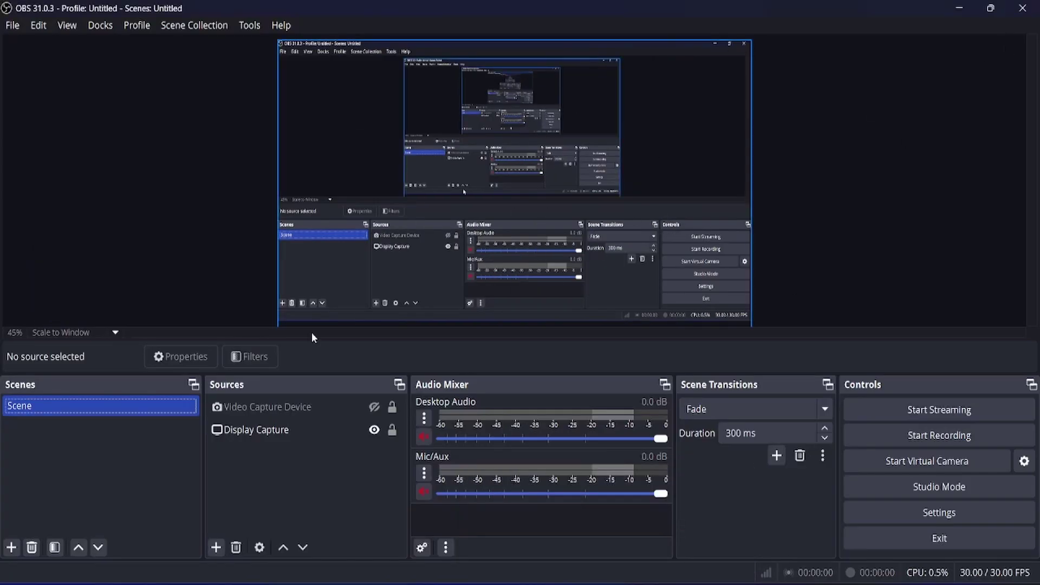
Step: Add a new scene and enter the name DatamosherPro
{"action": "left_click", "coordinate": [11, 548]}
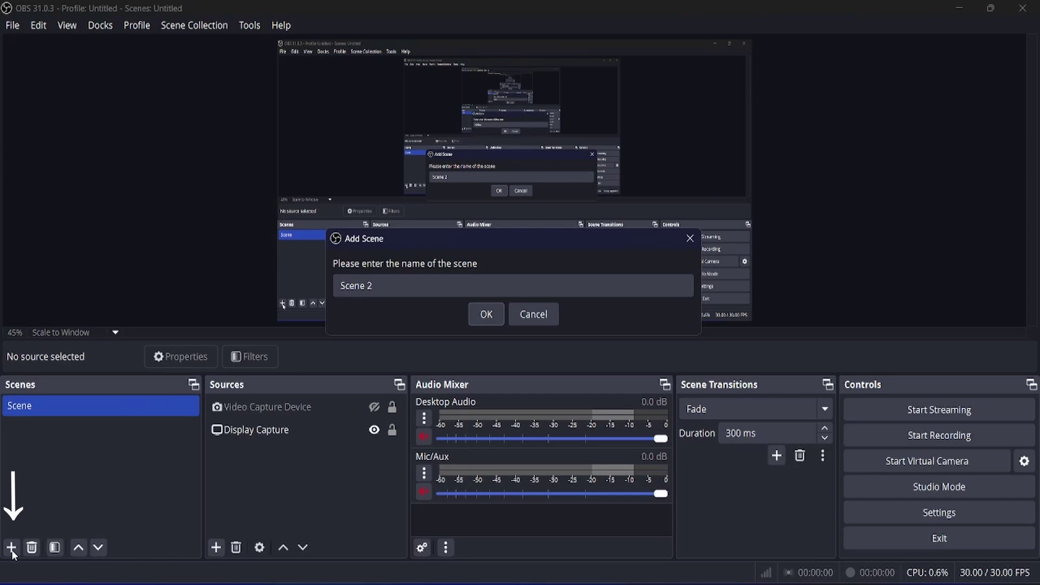
{"action": "left_click", "coordinate": [372, 286]}
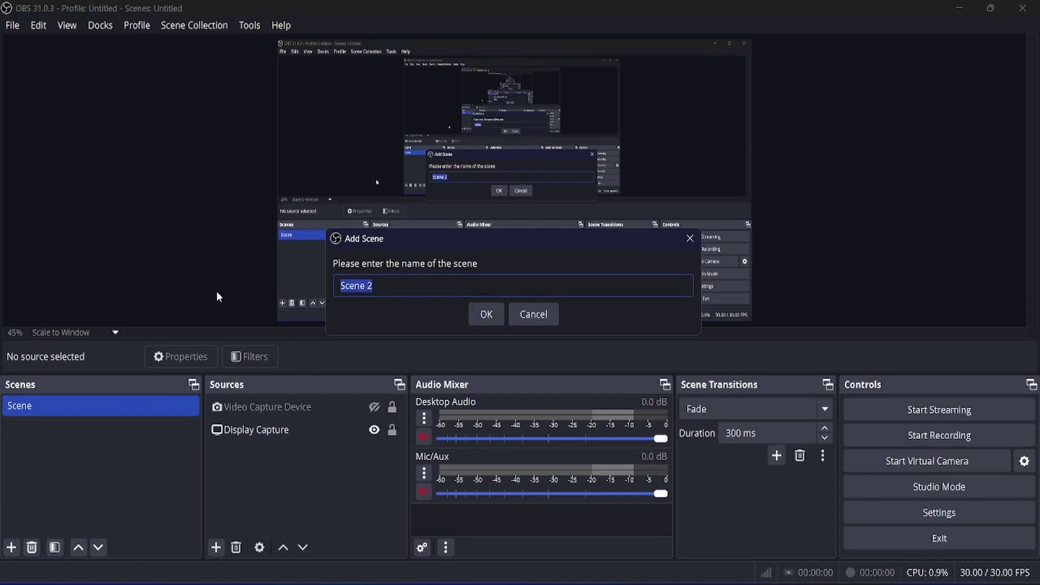
{"action": "type", "text": "DatamosherPro"}
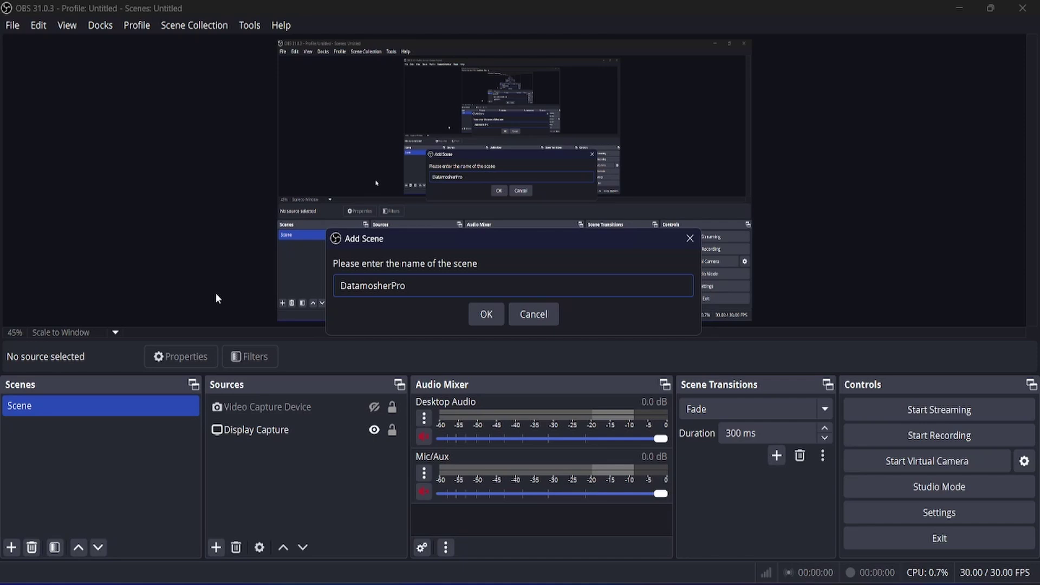
Step: Confirm the DatamosherPro scene and add a Window Capture of the Datamosher Pro Live Preview window
{"action": "key", "text": "Return"}
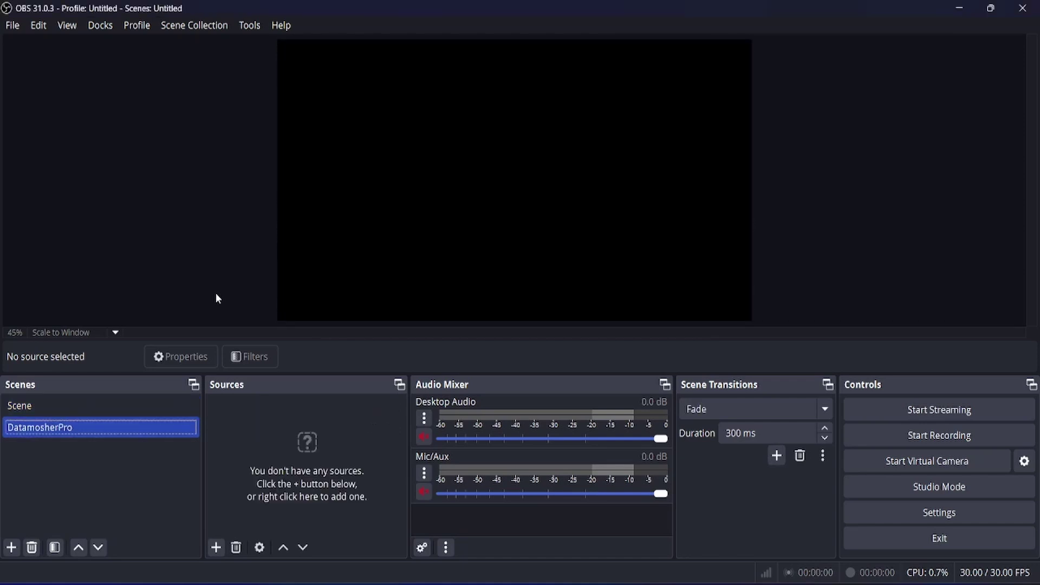
{"action": "left_click", "coordinate": [215, 548]}
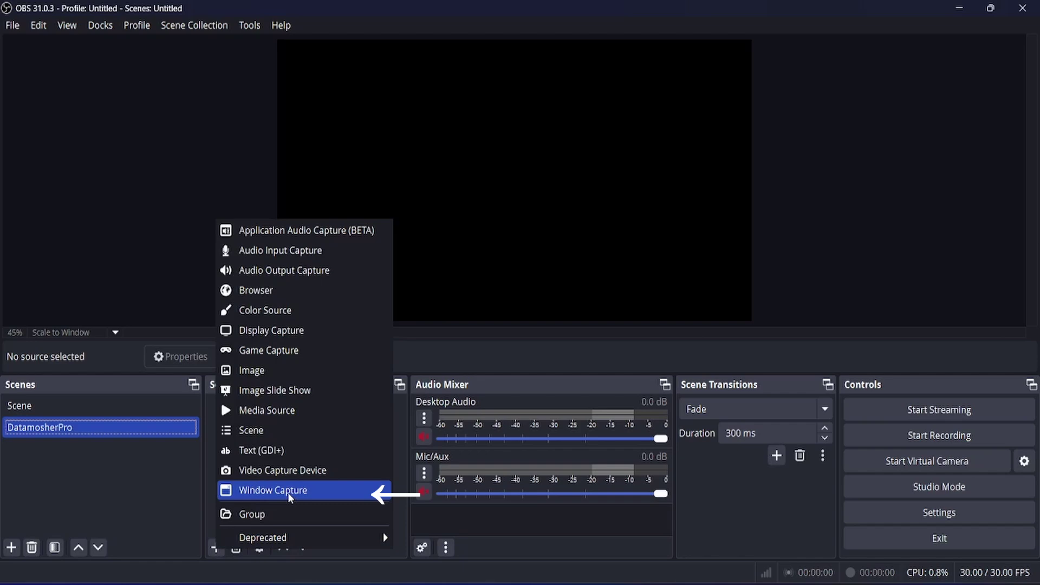
{"action": "left_click", "coordinate": [309, 492]}
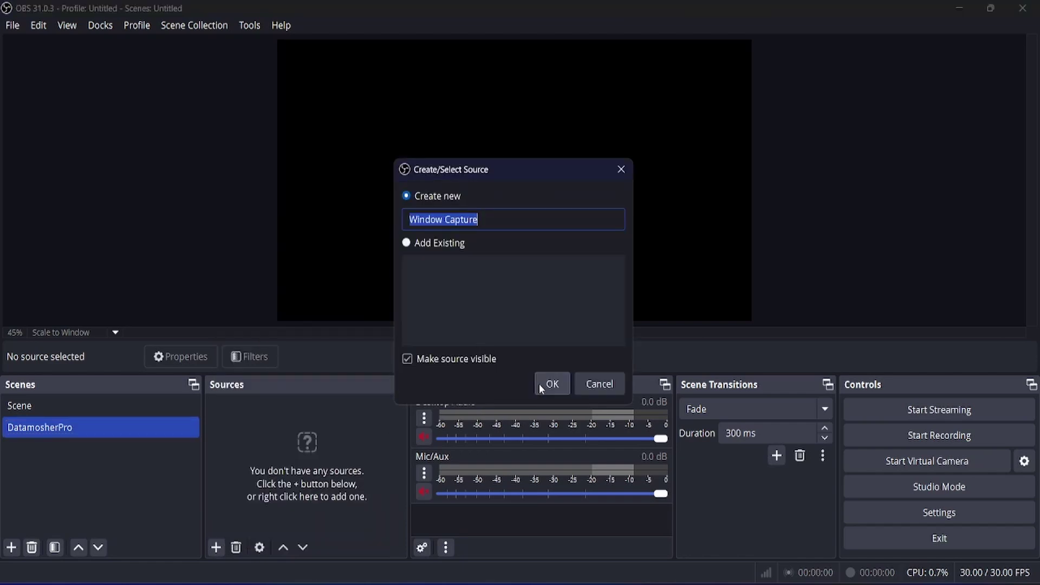
{"action": "left_click", "coordinate": [552, 385]}
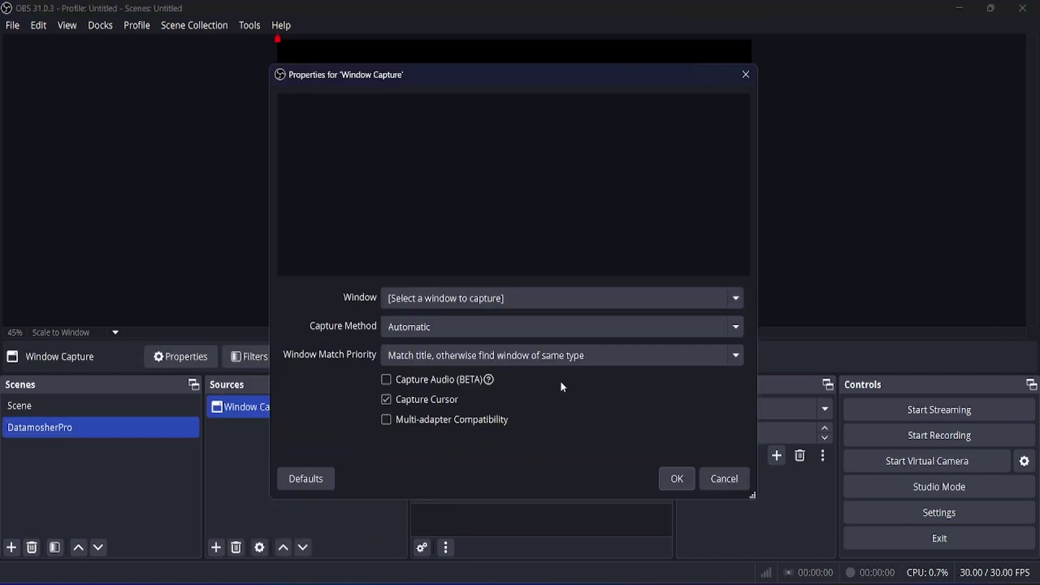
{"action": "left_click", "coordinate": [454, 298]}
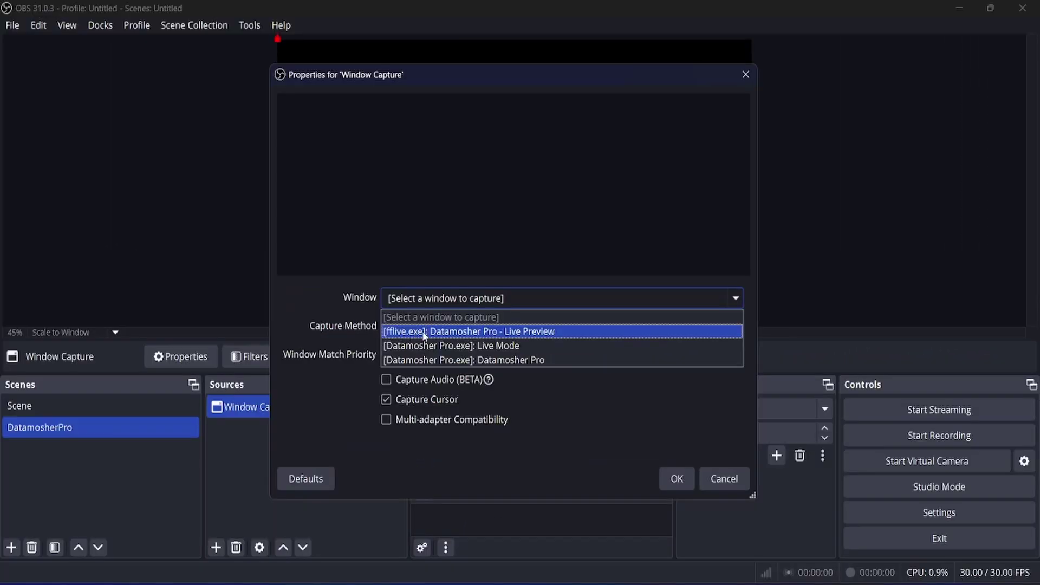
{"action": "left_click", "coordinate": [535, 333]}
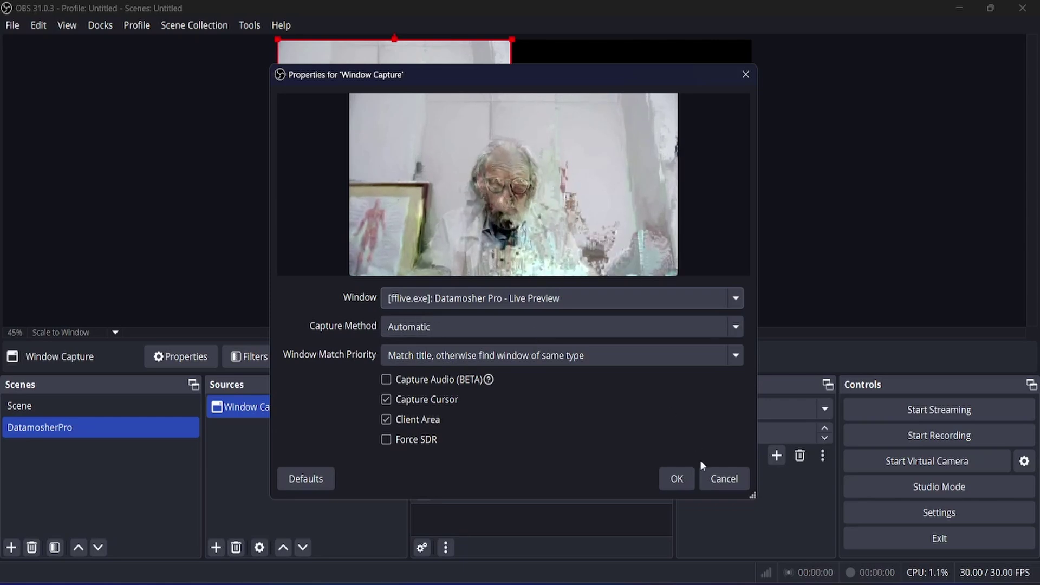
{"action": "left_click", "coordinate": [677, 478]}
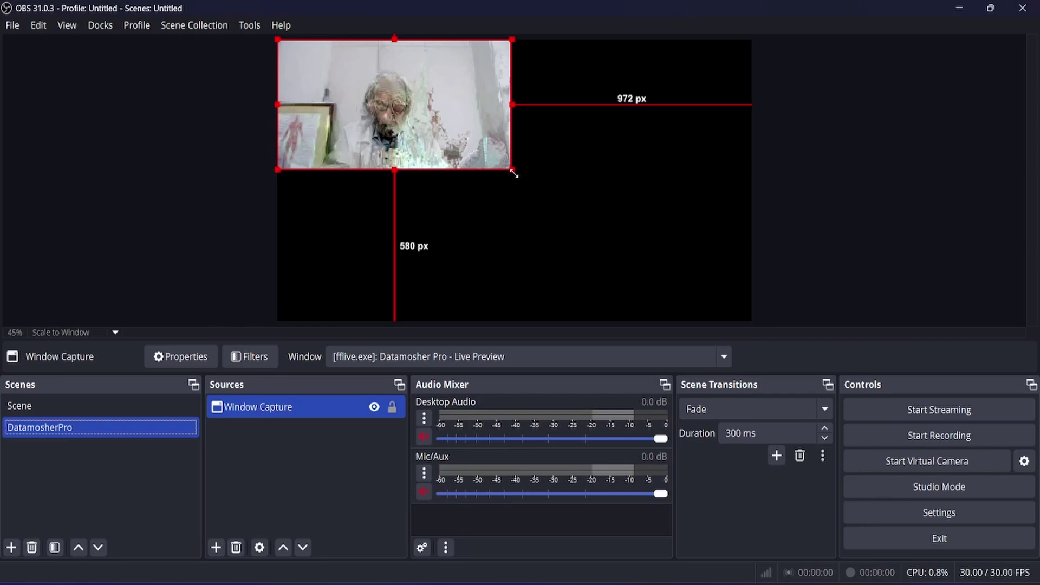
Step: Stretch the window capture to fill the full canvas width and height
{"action": "left_click_drag", "start_coordinate": [512, 169], "coordinate": [753, 309]}
{"action": "left_click_drag", "start_coordinate": [514, 309], "coordinate": [519, 324]}
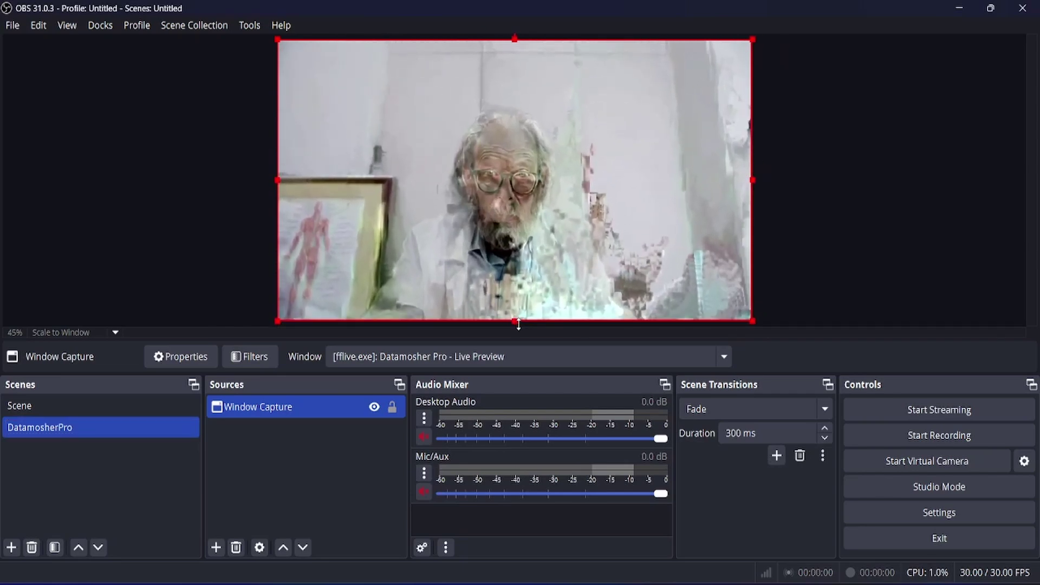
{"action": "left_click", "coordinate": [780, 248]}
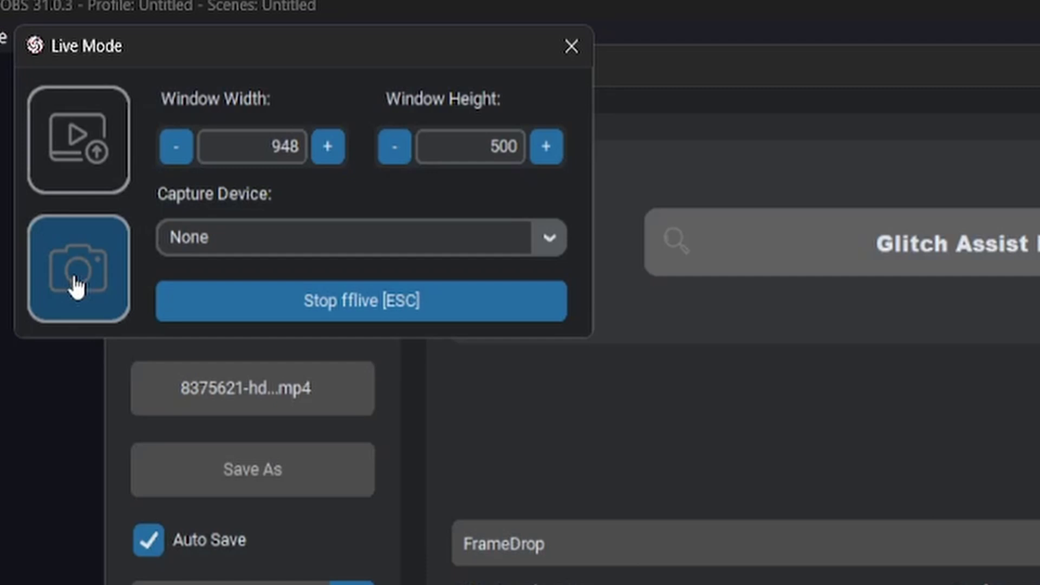
Step: Try the ACER HD User Facing webcam, revert the capture device to None, and start the video's live preview
{"action": "left_click", "coordinate": [547, 243]}
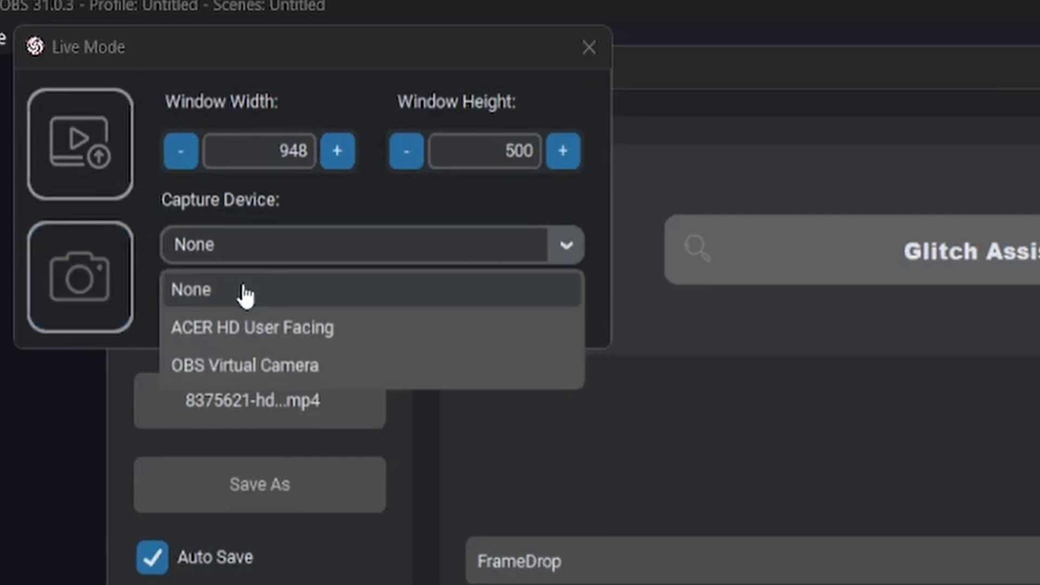
{"action": "left_click", "coordinate": [235, 343]}
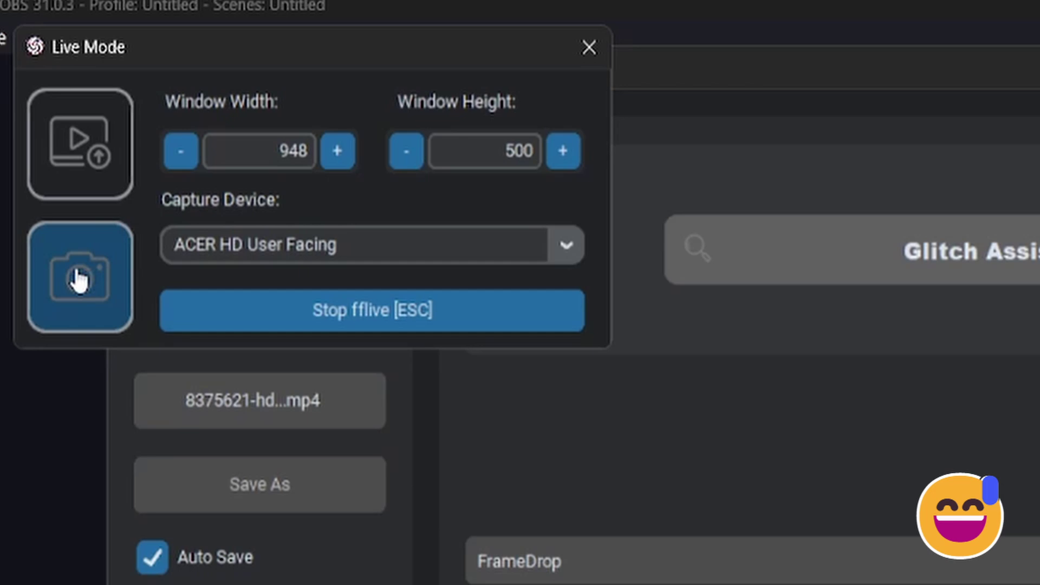
{"action": "left_click", "coordinate": [471, 243]}
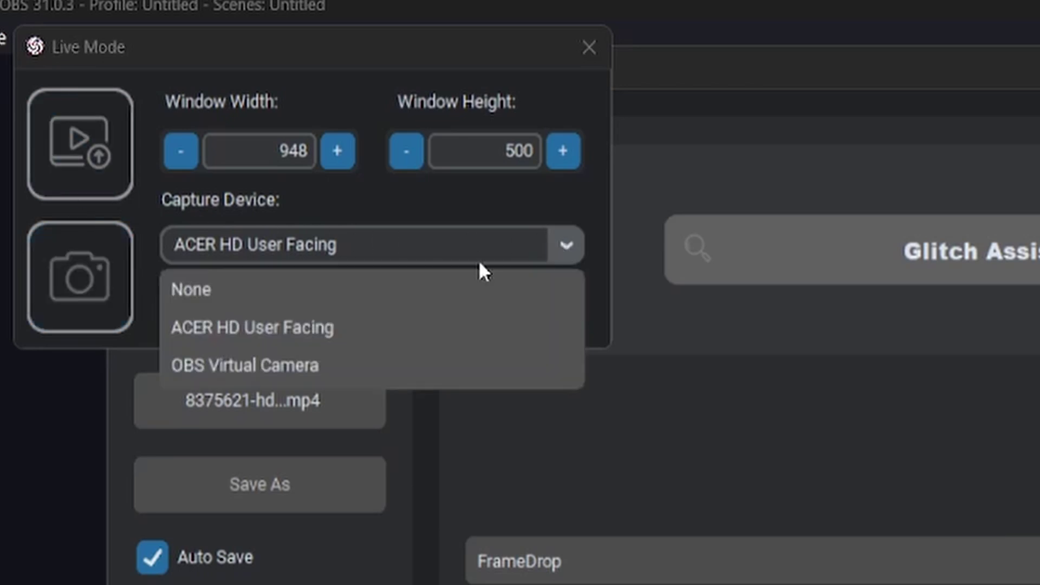
{"action": "left_click", "coordinate": [273, 292]}
{"action": "left_click", "coordinate": [94, 187]}
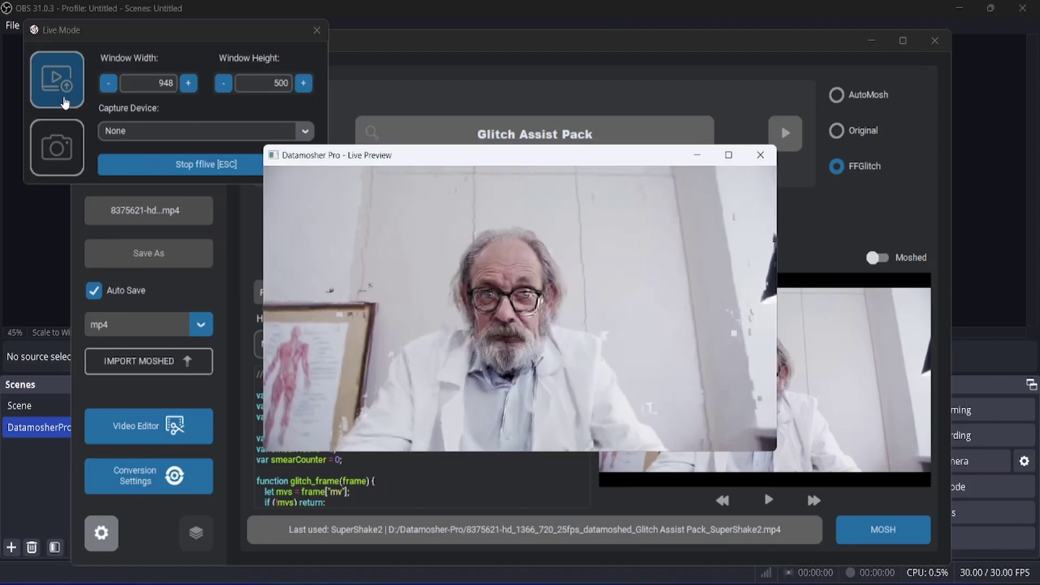
Step: Minimize Datamosher Pro, bring OBS to the front, and start the virtual camera
{"action": "left_click", "coordinate": [872, 41]}
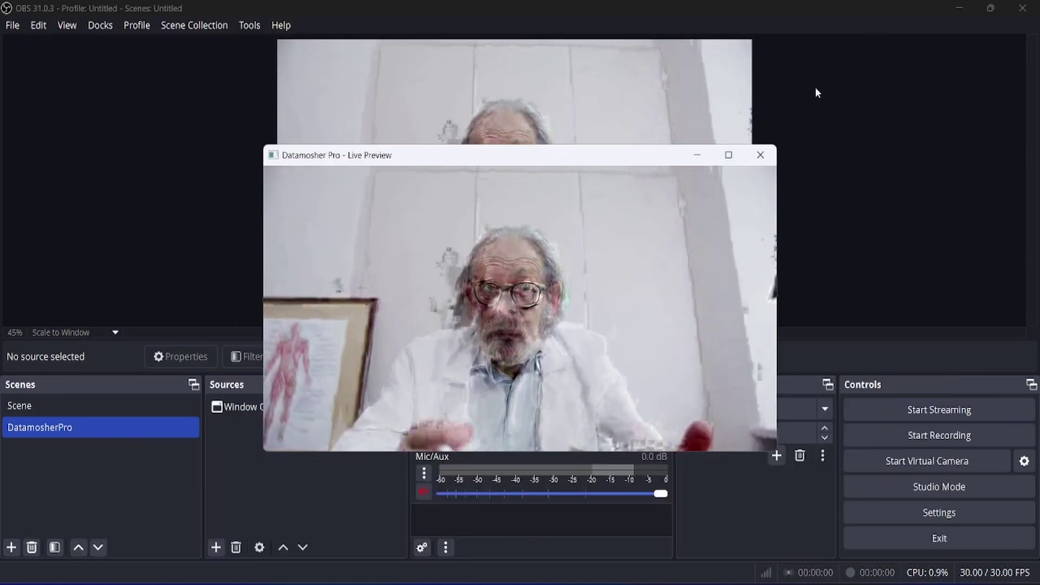
{"action": "left_click", "coordinate": [797, 131]}
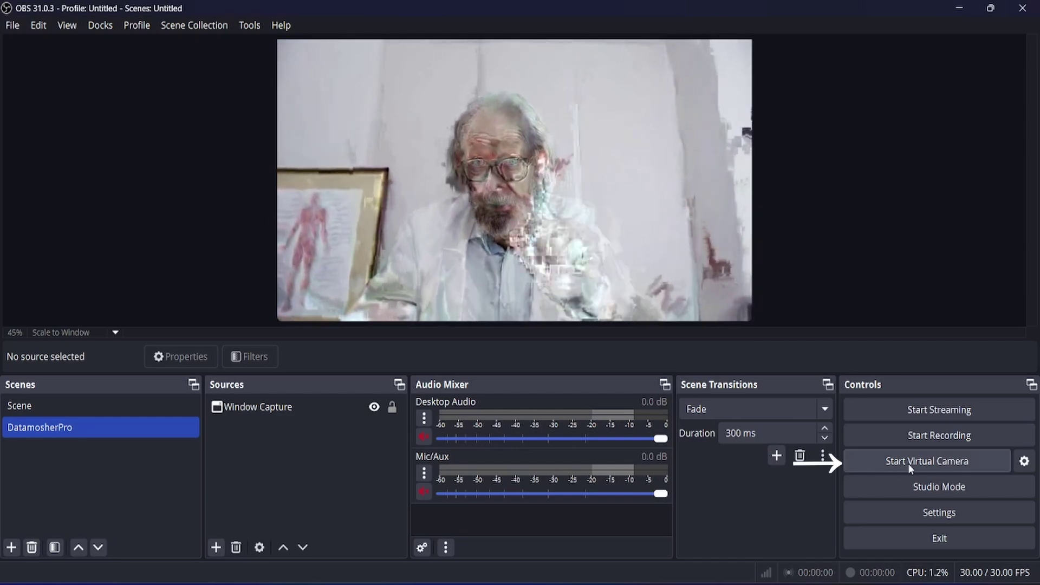
{"action": "left_click", "coordinate": [925, 464]}
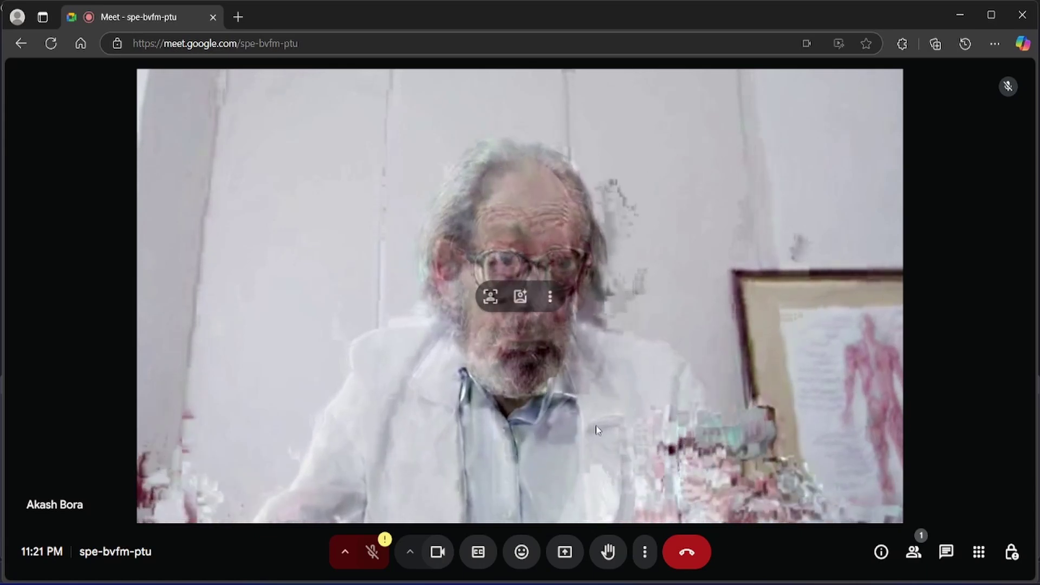
Step: Open the Meet participants list to check who is present, then close it
{"action": "left_click", "coordinate": [914, 552]}
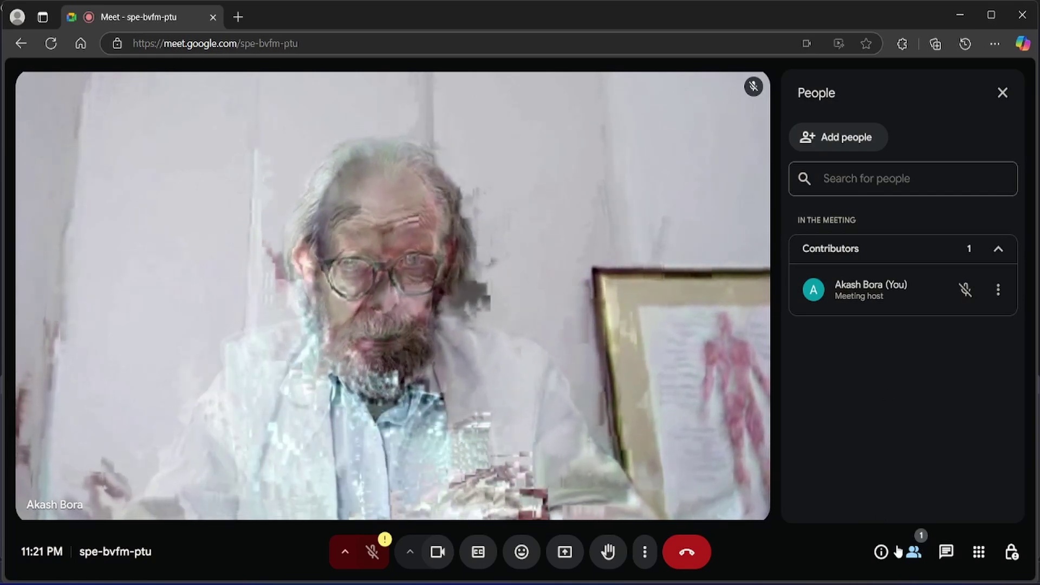
{"action": "left_click", "coordinate": [915, 552]}
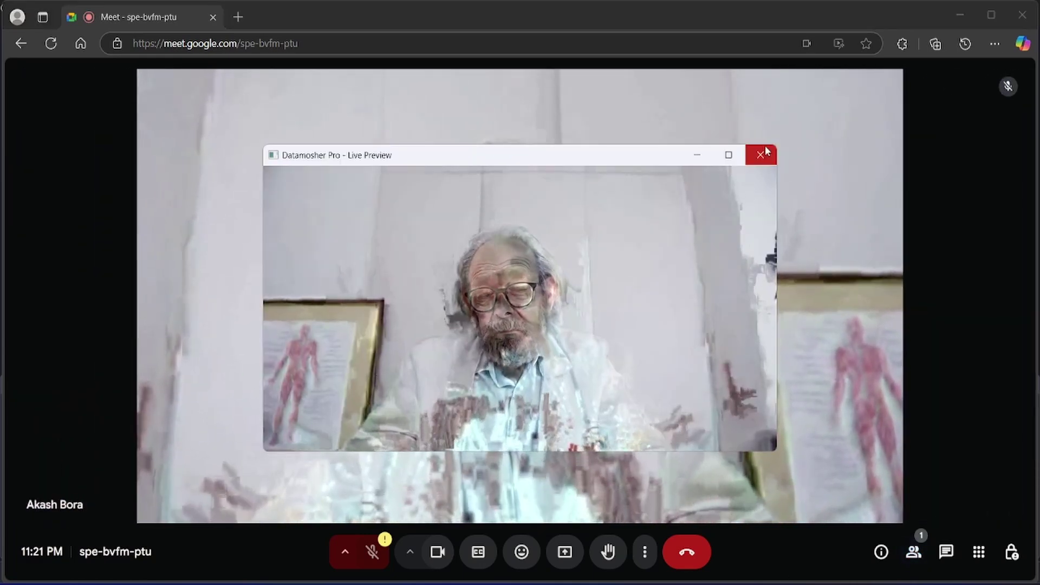
Step: Switch the live glitch to the ZoomIn effect and restart the live preview
{"action": "left_click", "coordinate": [767, 152]}
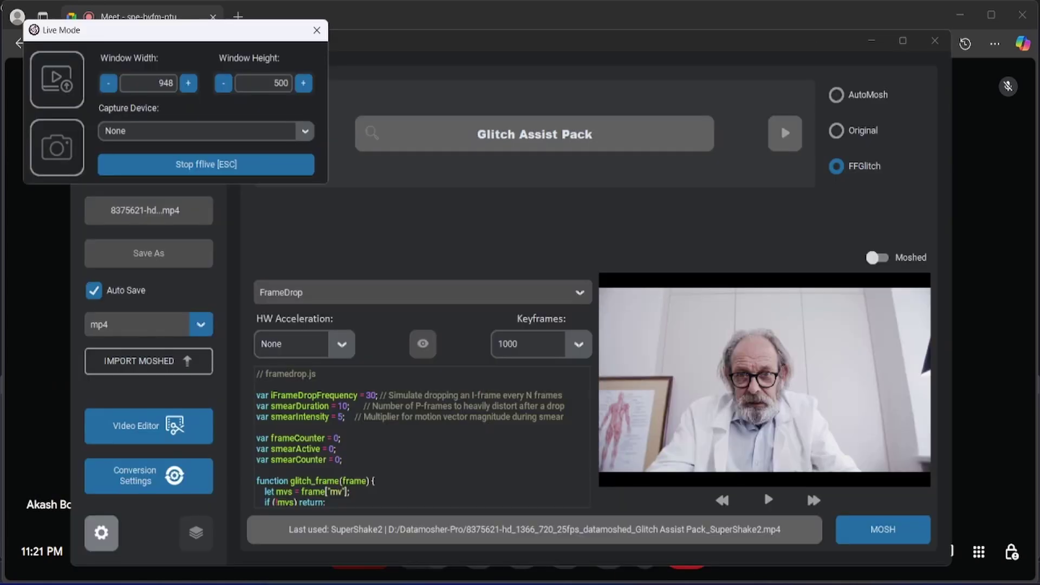
{"action": "scroll", "coordinate": [455, 466], "scroll_direction": "down", "scroll_amount": 4}
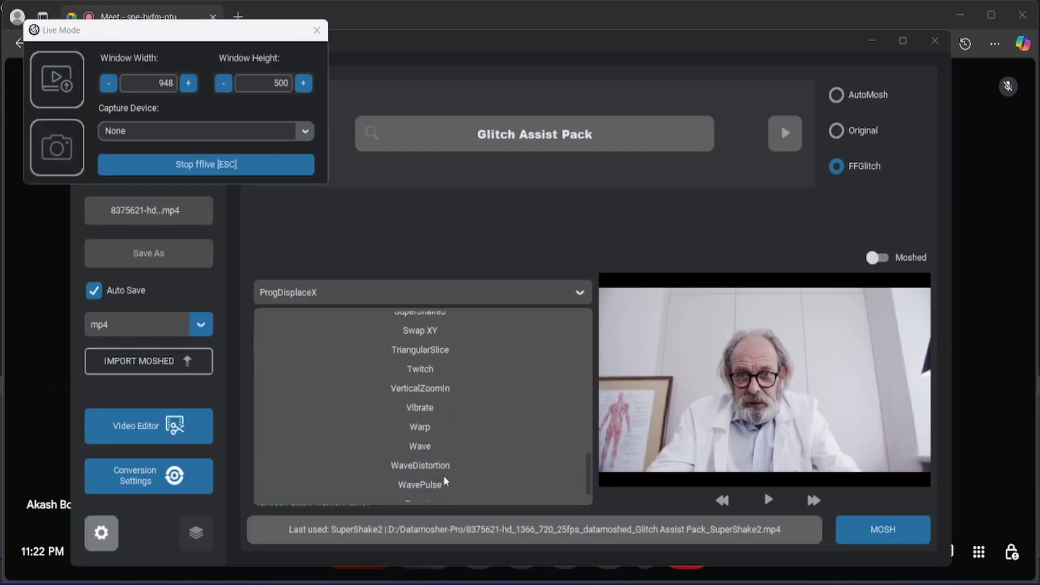
{"action": "left_click", "coordinate": [443, 467]}
{"action": "left_click", "coordinate": [56, 79]}
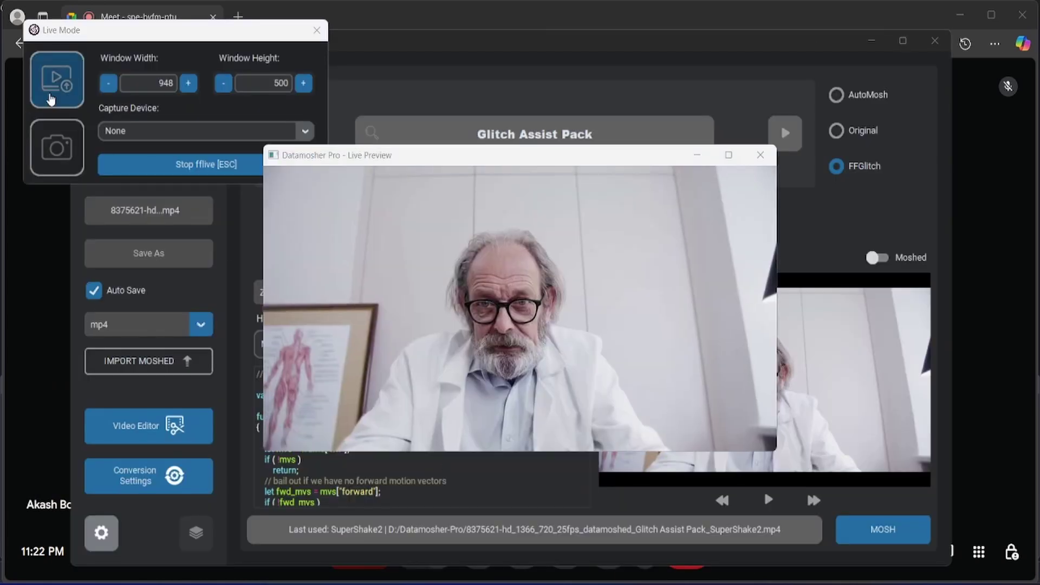
{"action": "left_click", "coordinate": [39, 253]}
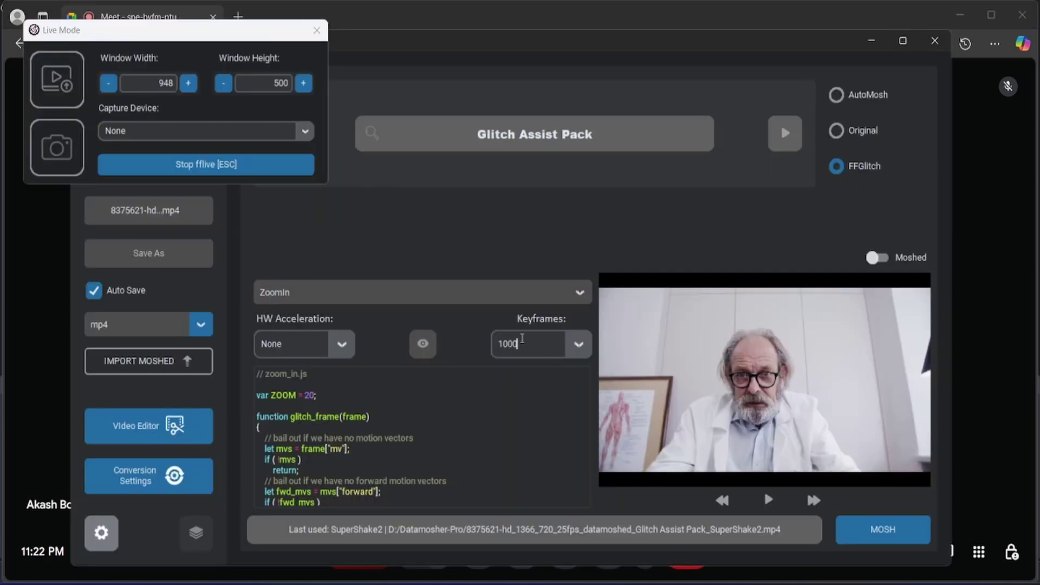
Step: Lower Keyframes to 50, restart the live feed, and check it in Meet
{"action": "key", "text": "BackSpace"}
{"action": "key", "text": "BackSpace"}
{"action": "key", "text": "BackSpace"}
{"action": "key", "text": "BackSpace"}
{"action": "type", "text": "50"}
{"action": "left_click", "coordinate": [53, 112]}
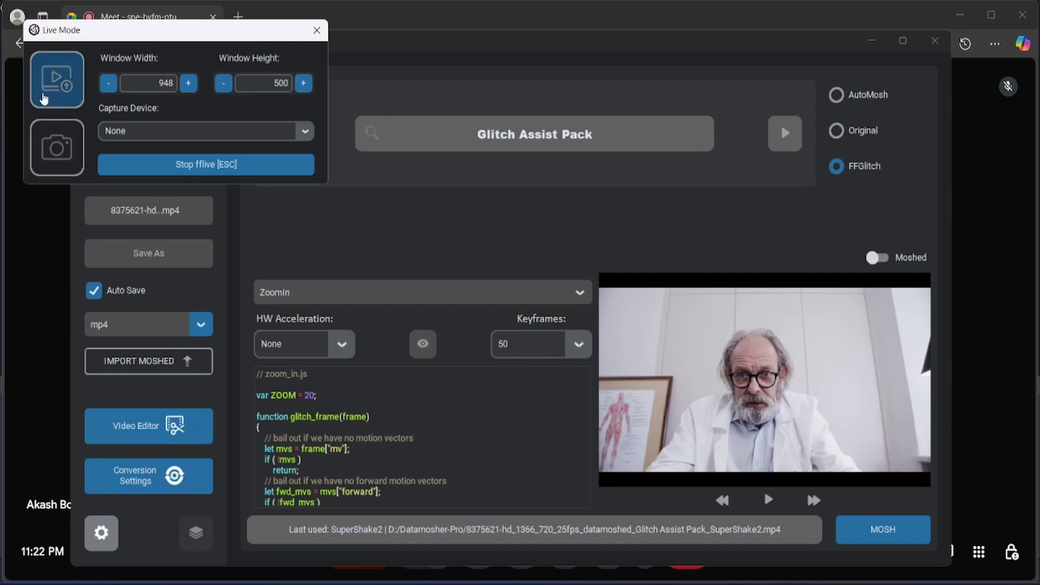
{"action": "left_click", "coordinate": [35, 327]}
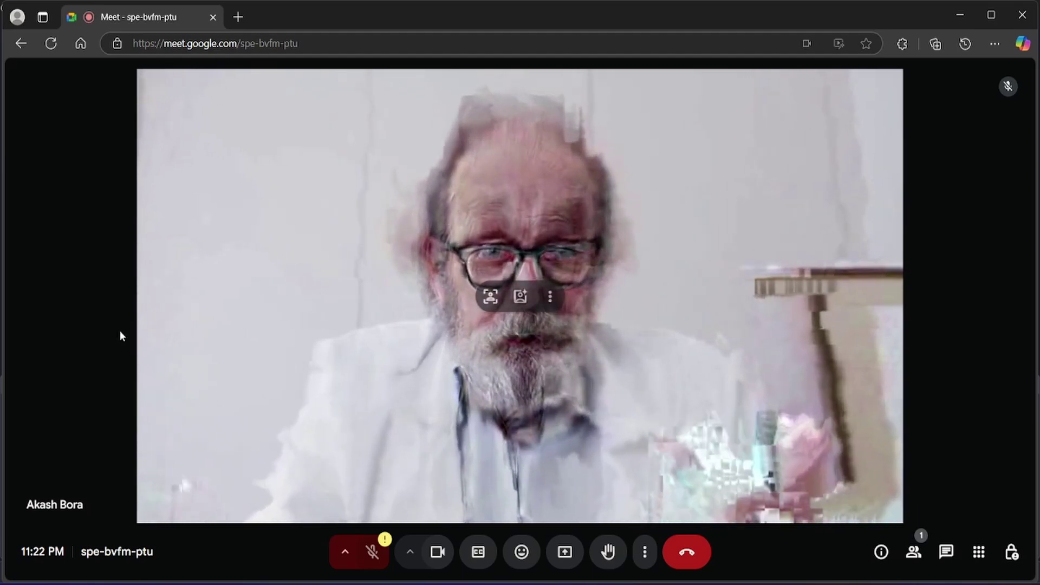
Step: Bring Datamosher Pro forward, open the Batch Processing dialog, reposition it, then close it
{"action": "left_click", "coordinate": [669, 584]}
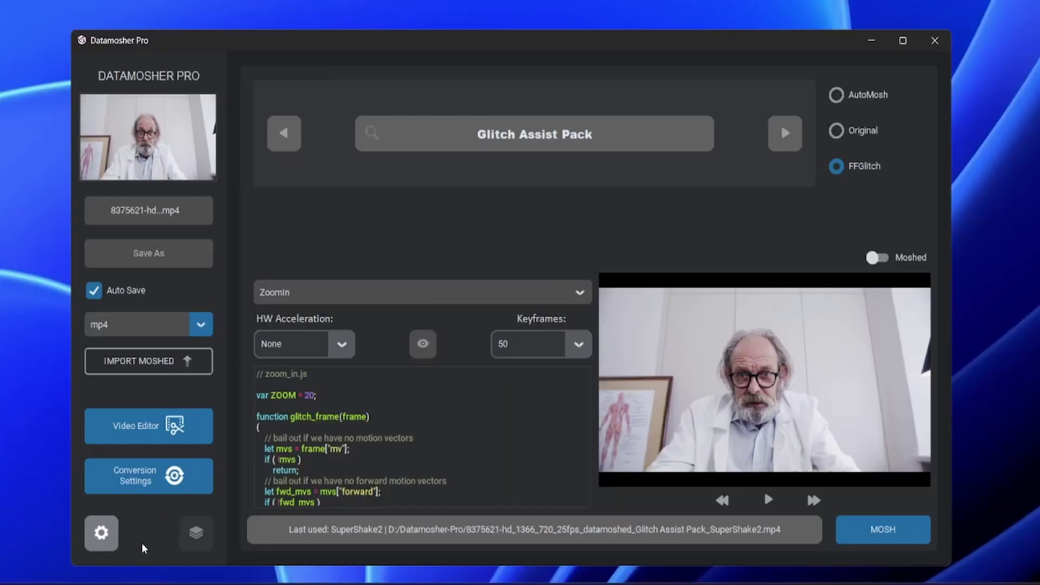
{"action": "left_click", "coordinate": [195, 536]}
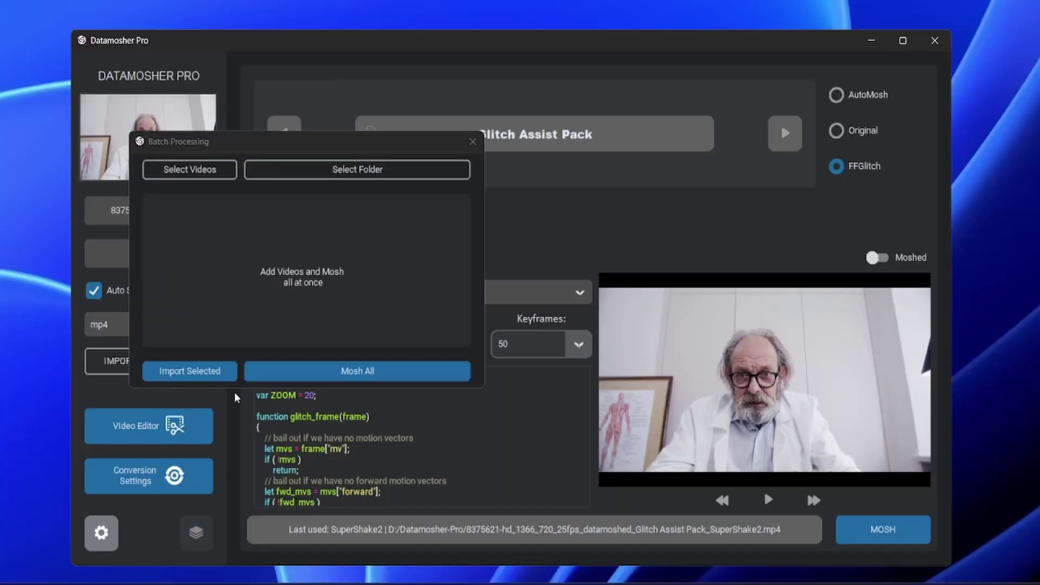
{"action": "left_click_drag", "start_coordinate": [214, 150], "coordinate": [222, 110]}
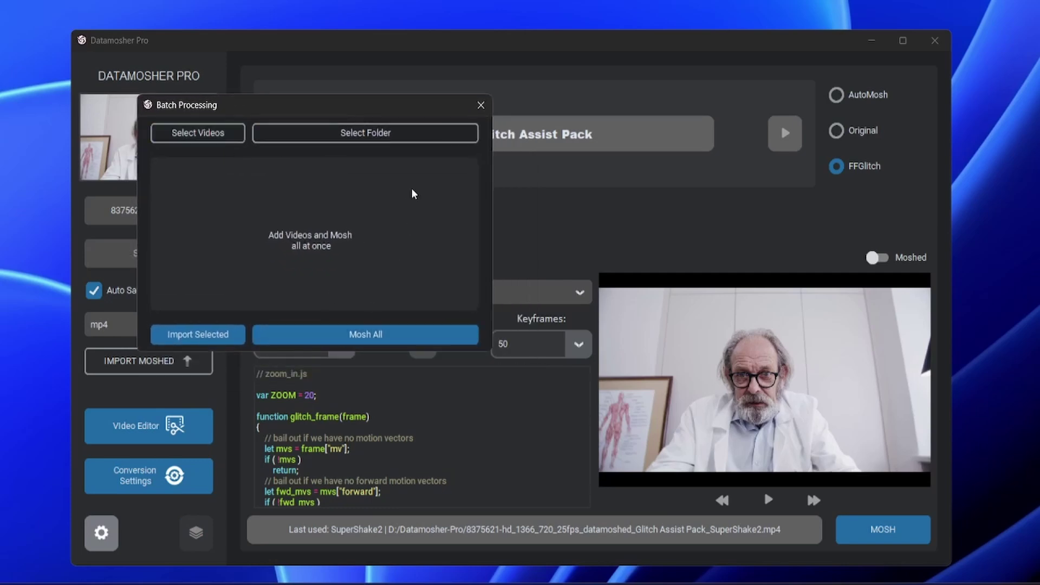
{"action": "left_click", "coordinate": [479, 106]}
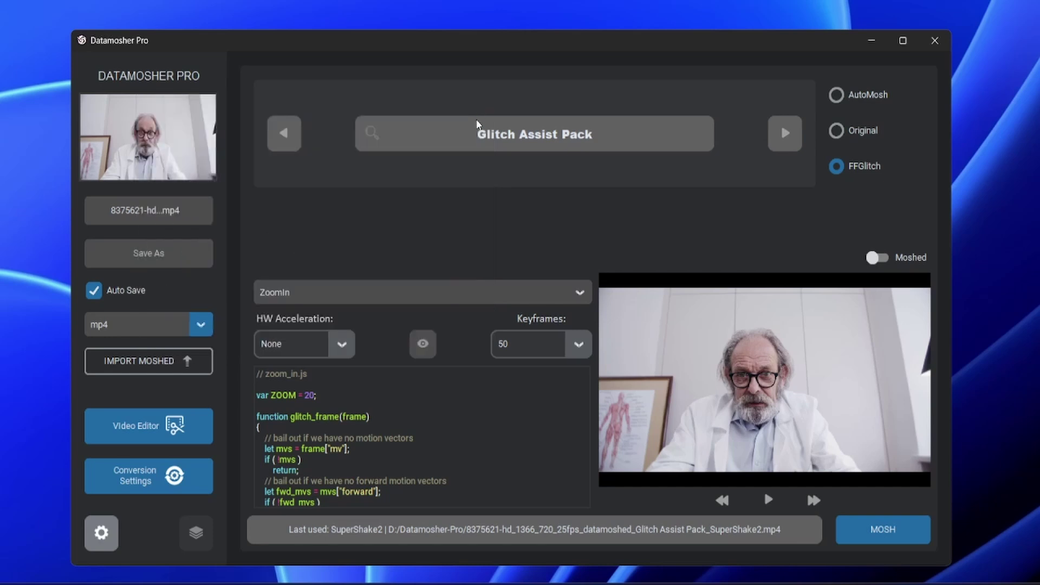